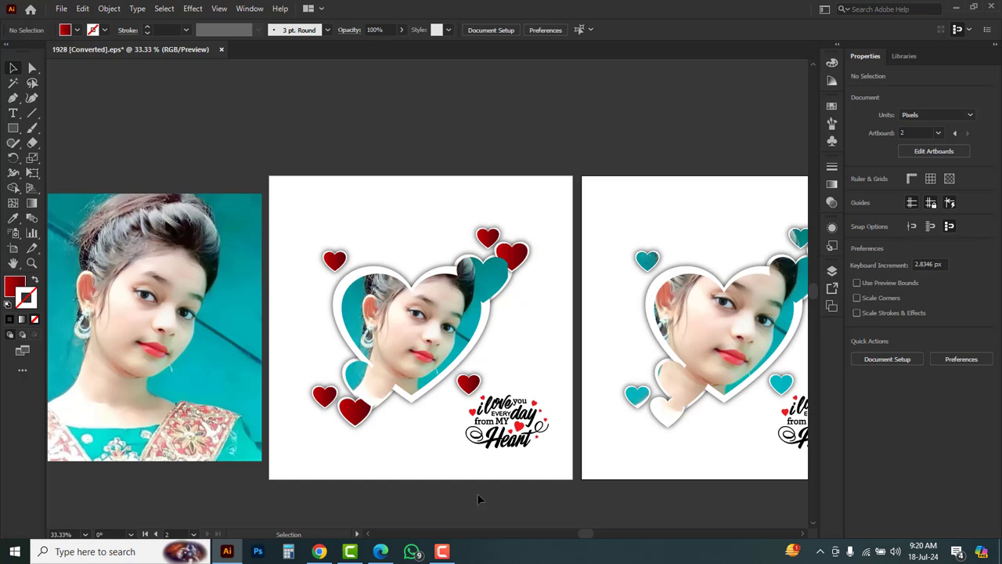
Examine the finished heart-shaped photo designs on both artboards alongside the original portrait.
left_click(150, 355, "ctrl")
left_click_drag(456, 372, 261, 413)
left_click_drag(561, 404, 304, 408)
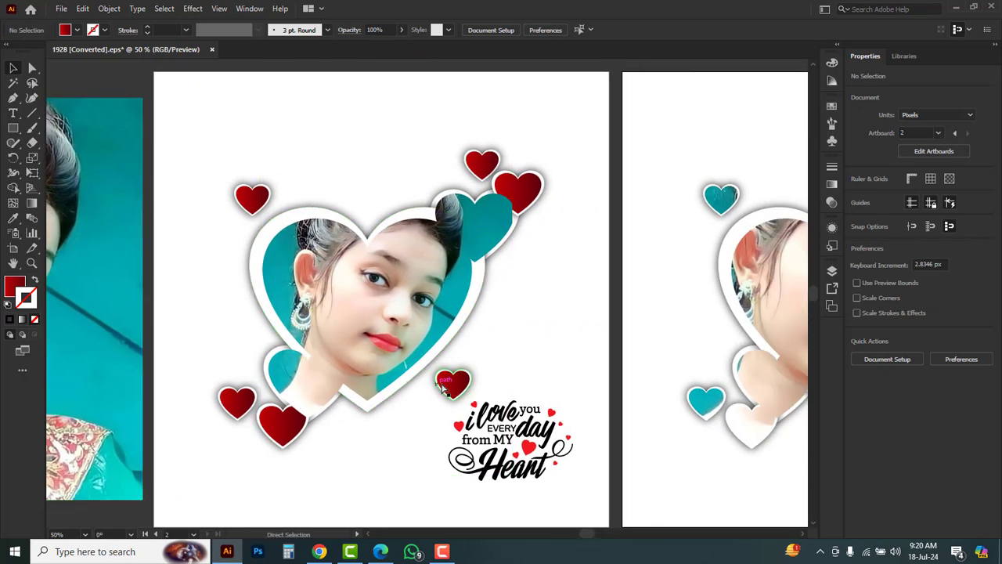
key("space")
left_click_drag(557, 389, 425, 389)
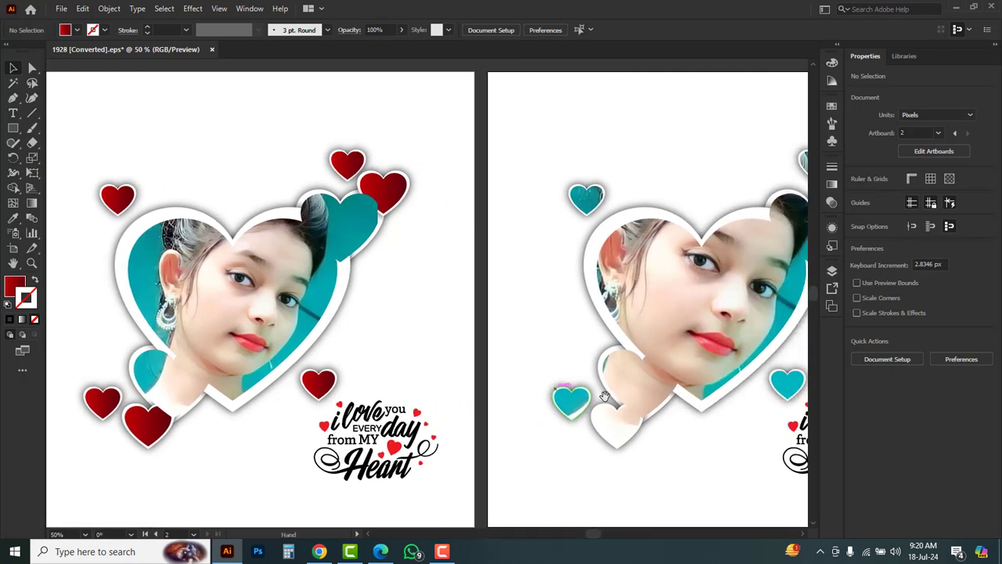
left_click_drag(608, 397, 412, 398)
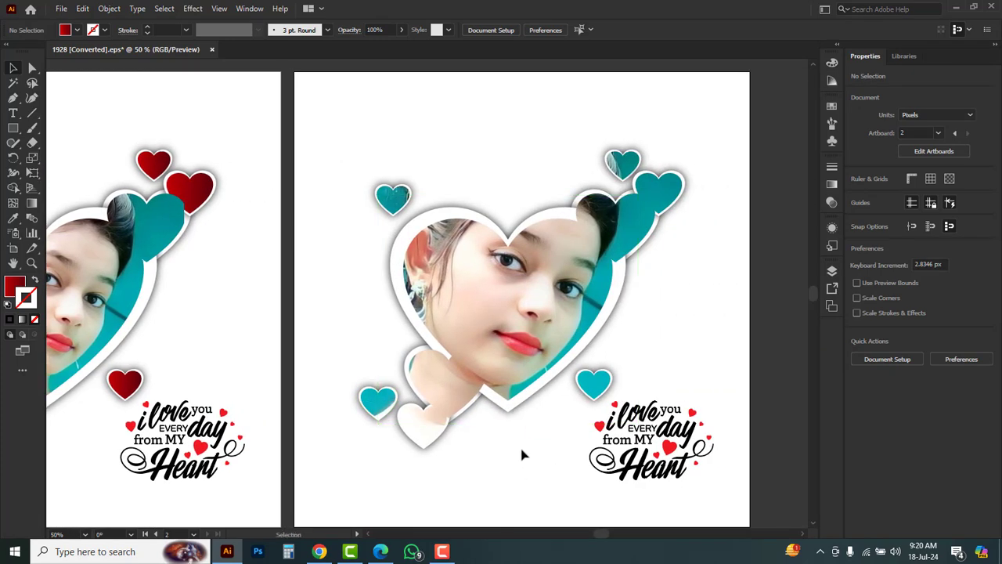
key("space")
left_click_drag(442, 474, 546, 470)
left_click_drag(322, 459, 452, 458)
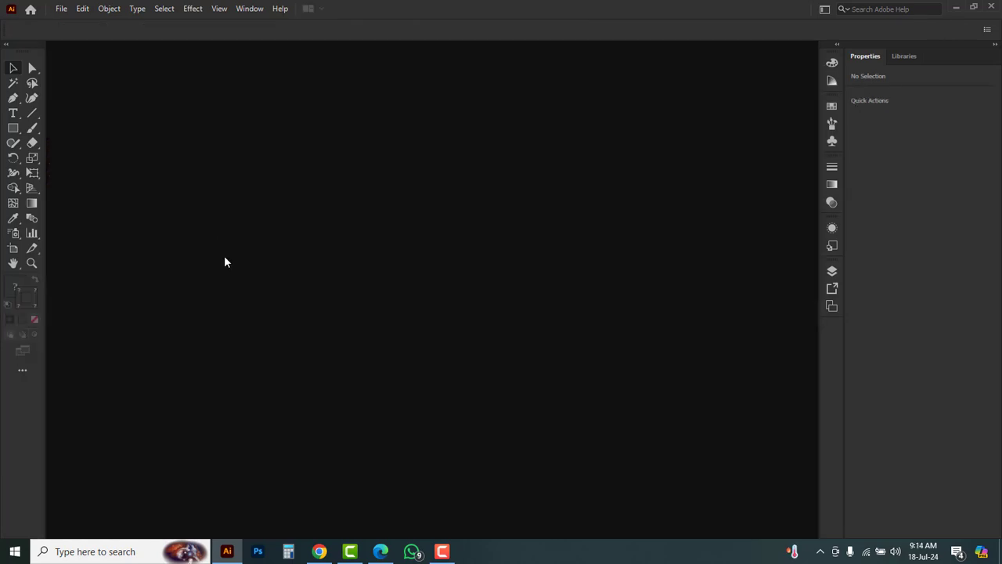
Open the 1928 Encapsulated PostScript file from the red-hearts-with-valentine-typography-vector folder.
left_click(62, 10)
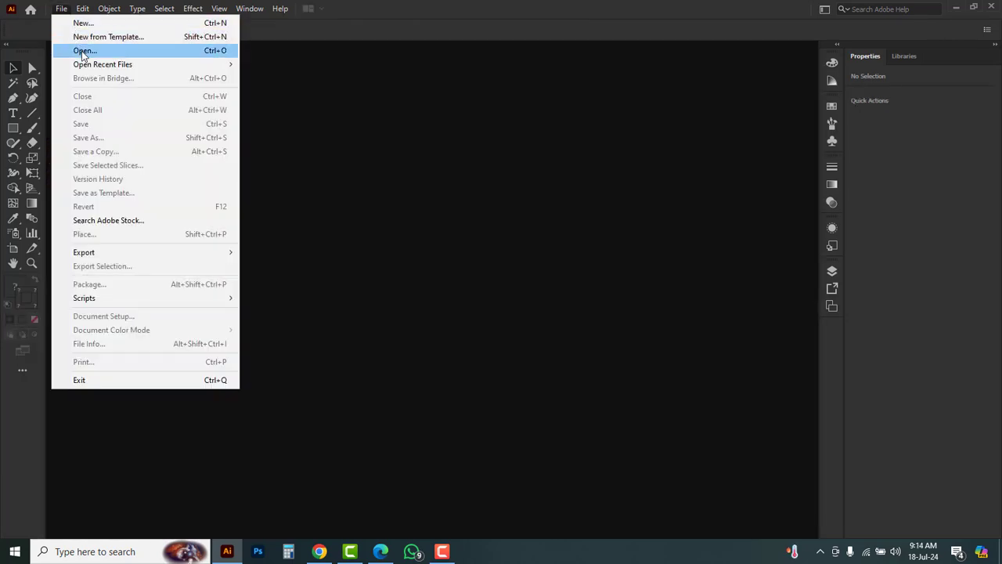
left_click(84, 51)
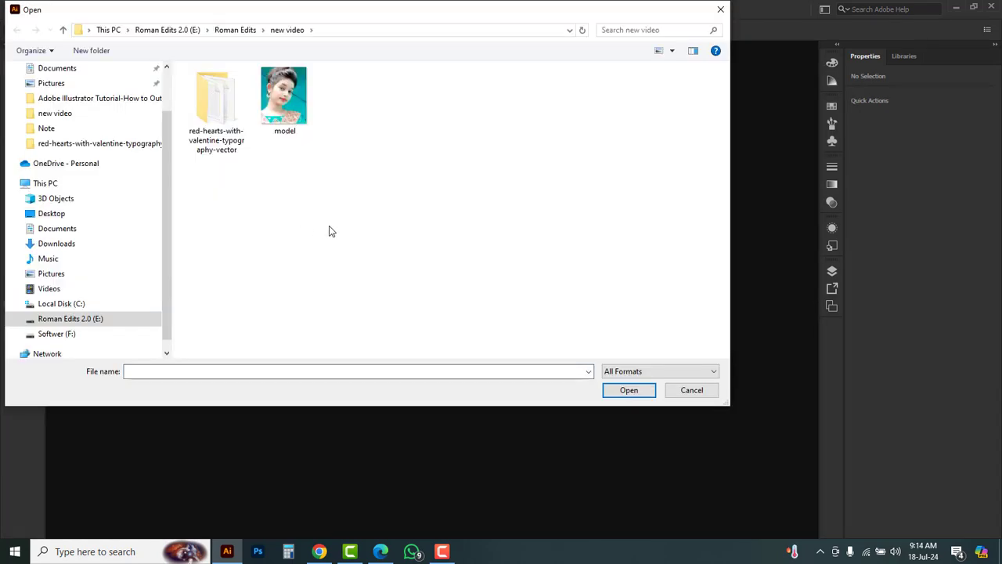
left_click(291, 120)
left_click(306, 192)
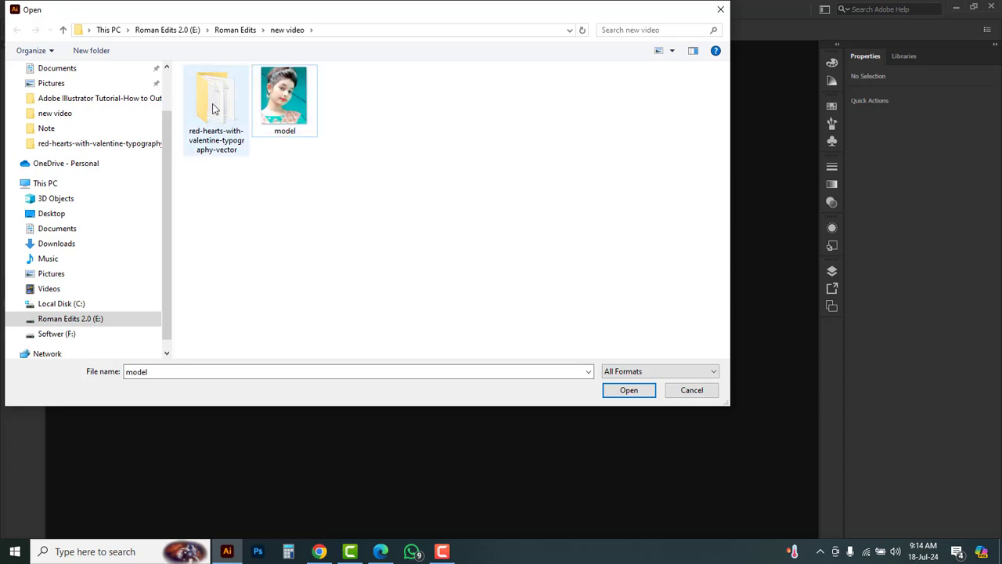
double_click(215, 108)
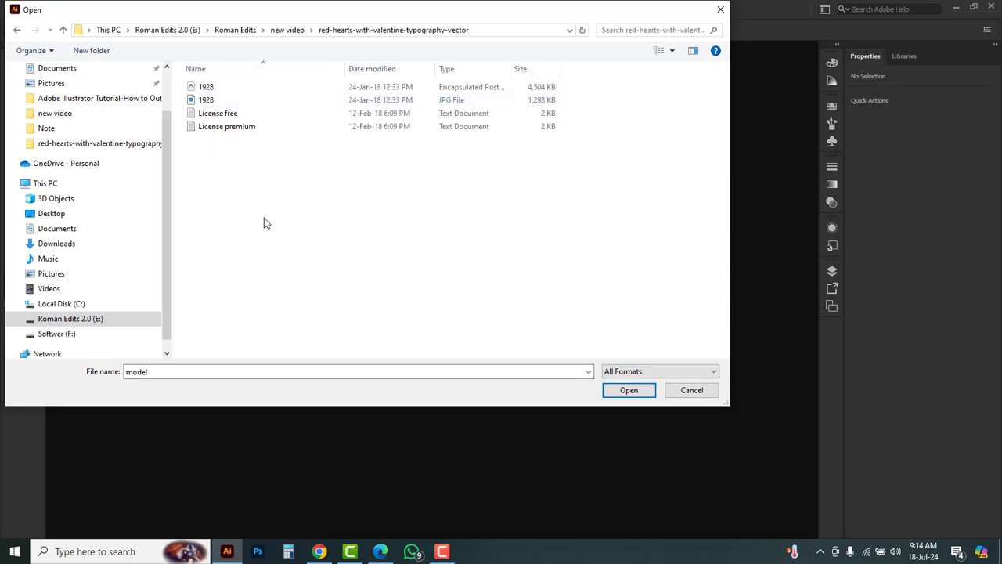
left_click(195, 88)
left_click(633, 393)
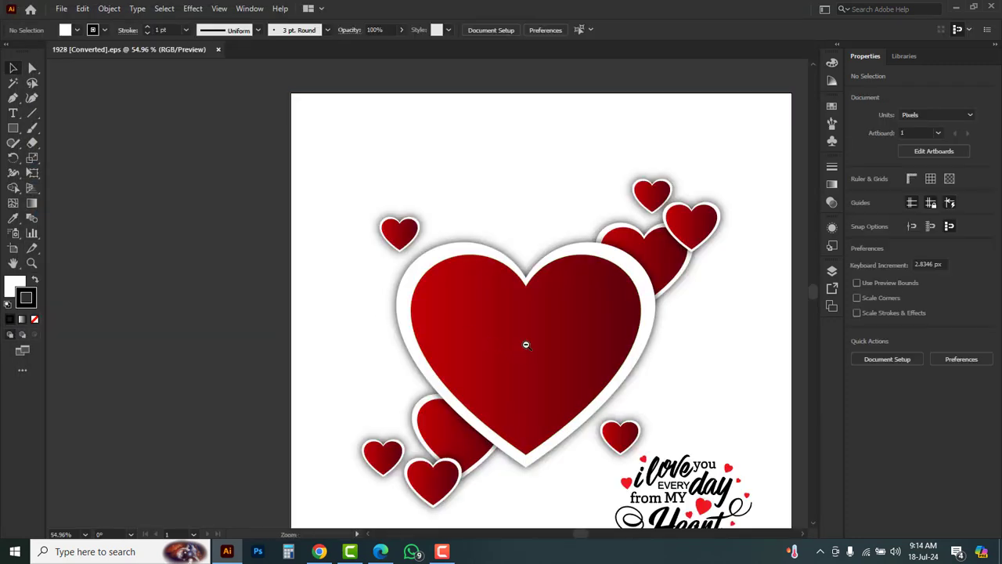
Delete the white background square behind the hearts artwork.
left_click(526, 343, "ctrl+alt")
left_click_drag(518, 348, 425, 336)
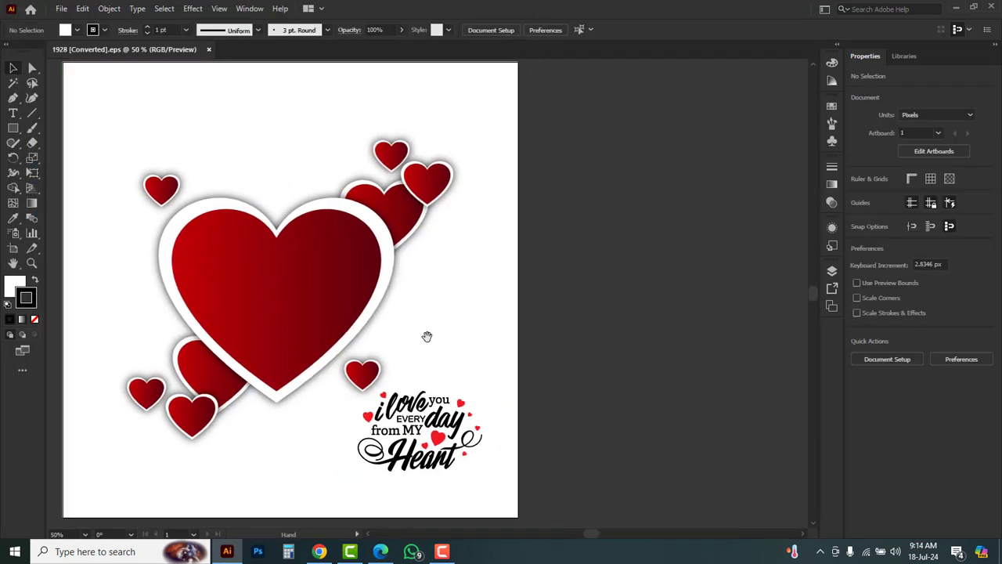
left_click_drag(490, 298, 459, 305)
left_click(526, 307)
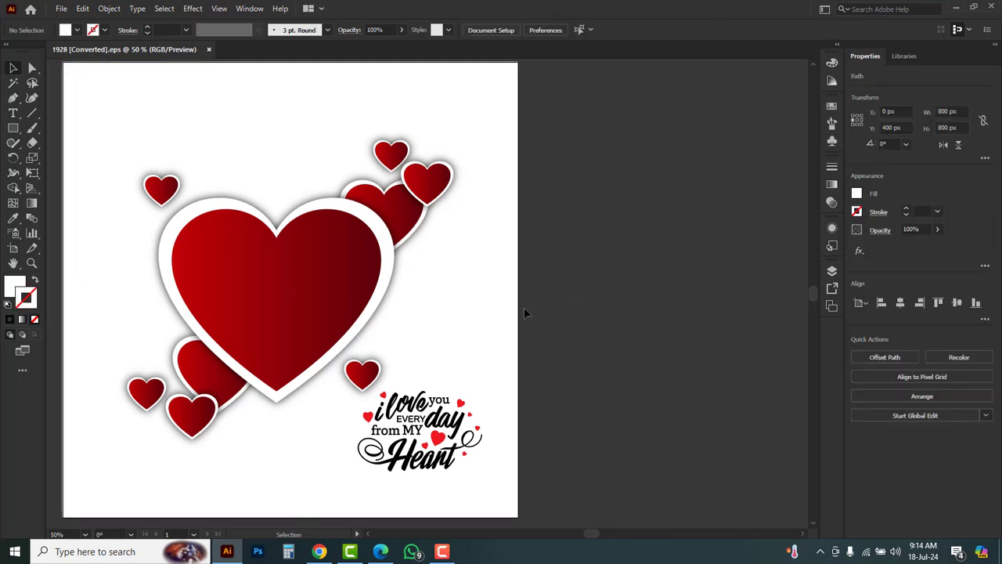
left_click_drag(521, 305, 613, 310)
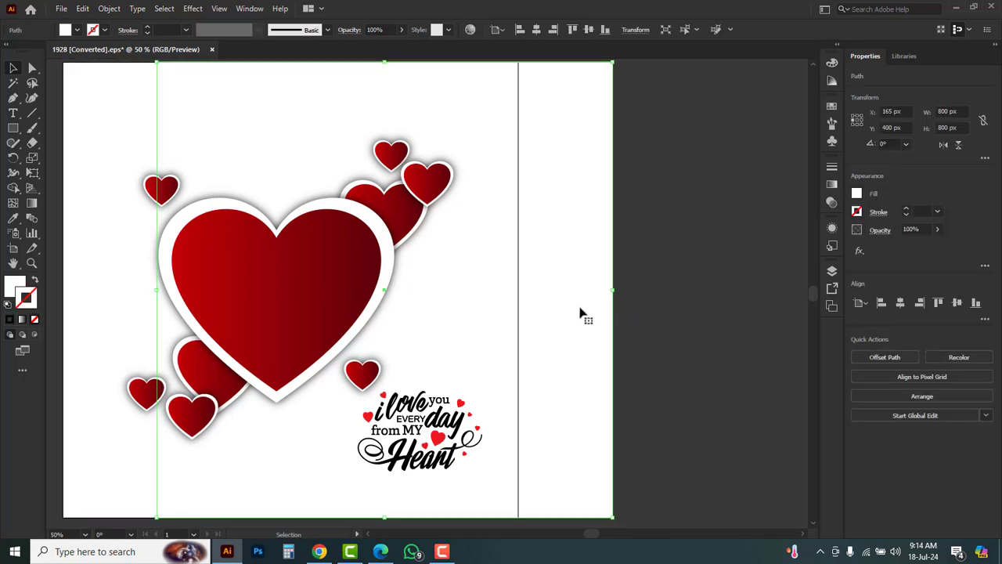
key("Delete")
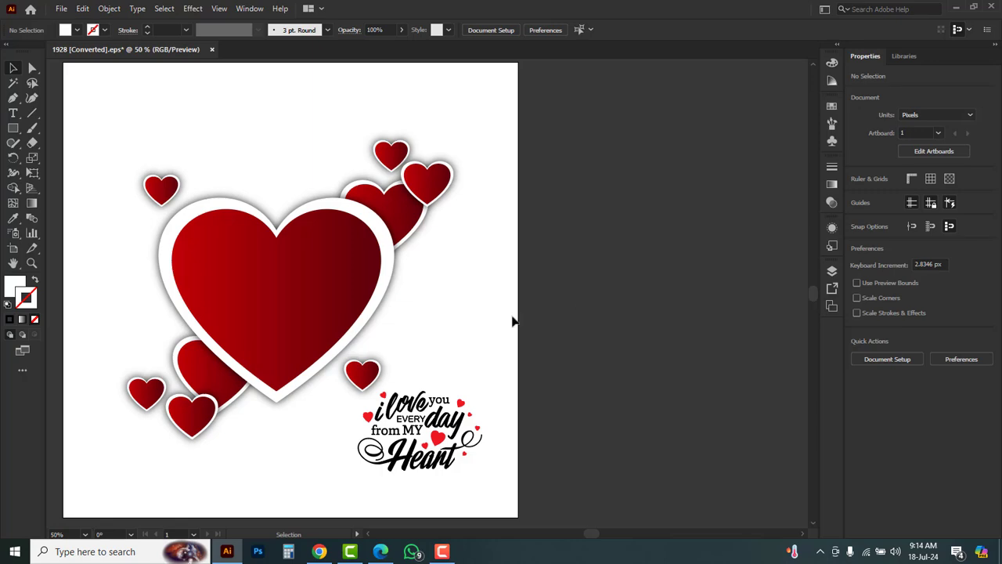
Open the model image from the new video folder.
left_click(61, 8)
left_click(79, 51)
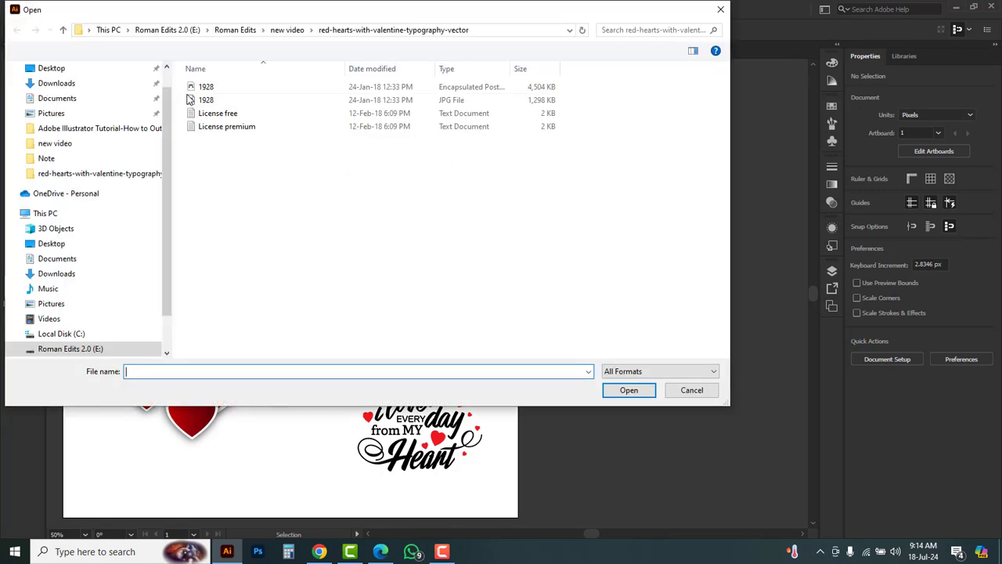
left_click(63, 30)
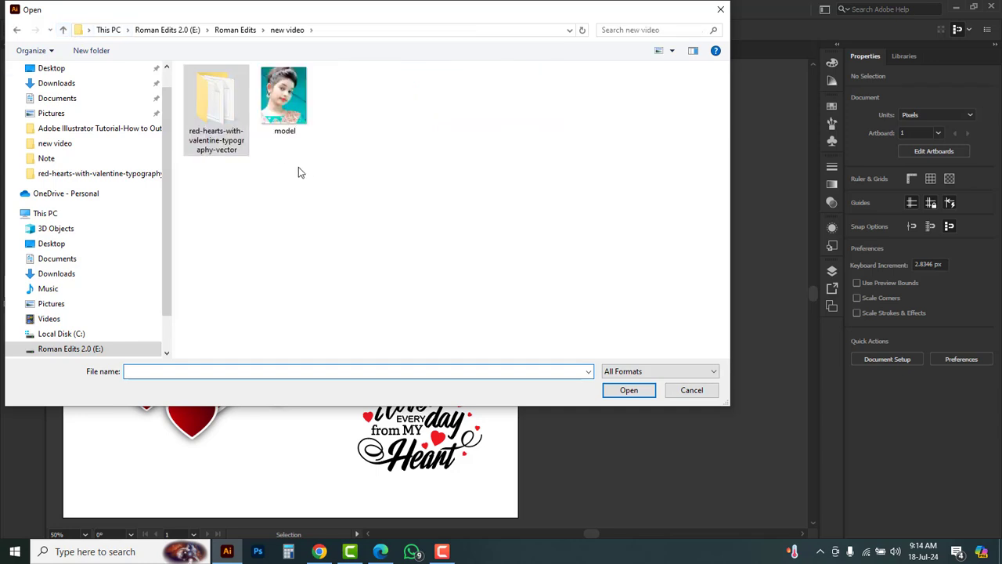
left_click(288, 109)
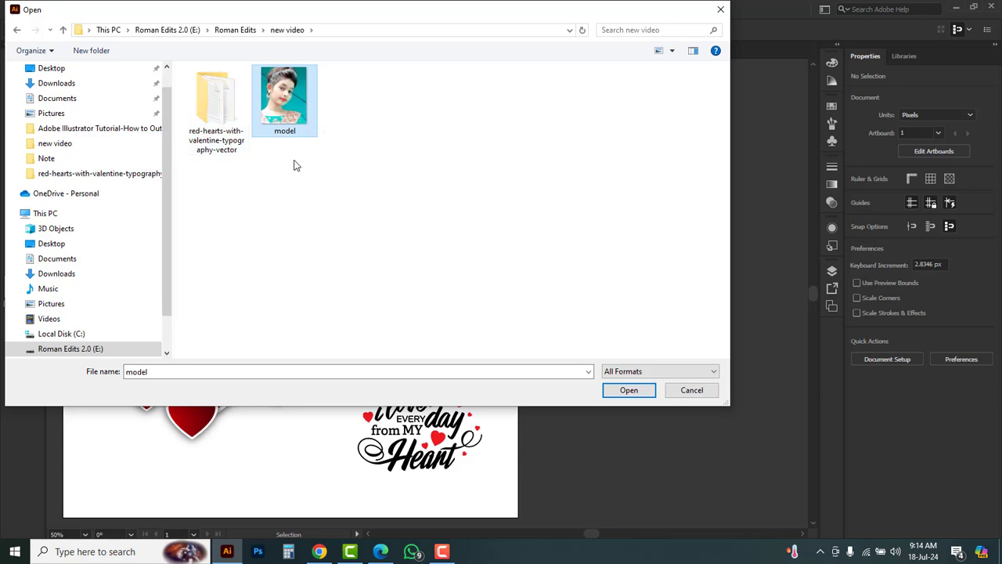
left_click(633, 392)
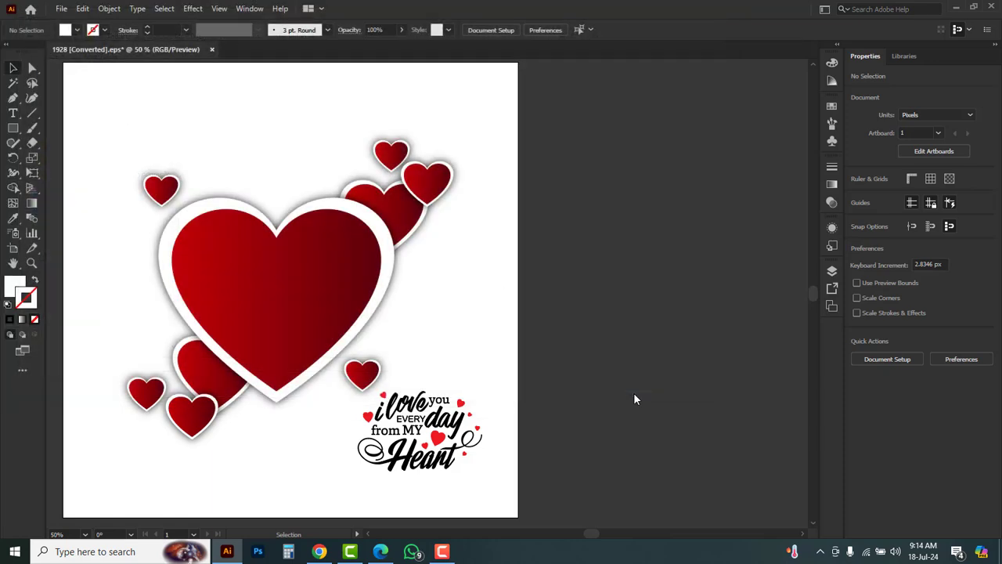
Copy the portrait photo into the 1928 hearts document and place it above the artboard, clear of the artwork.
left_click(515, 293)
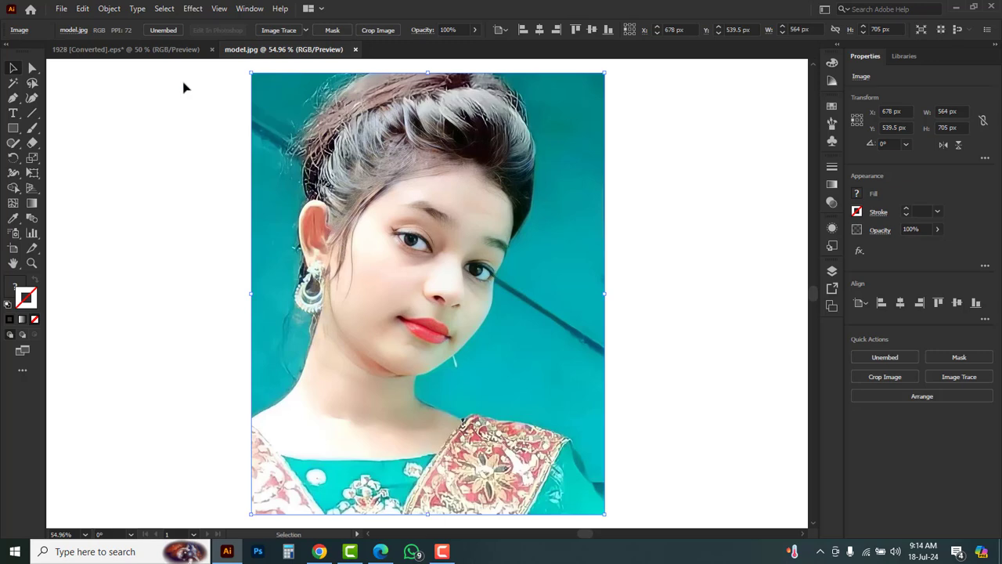
left_click(161, 52)
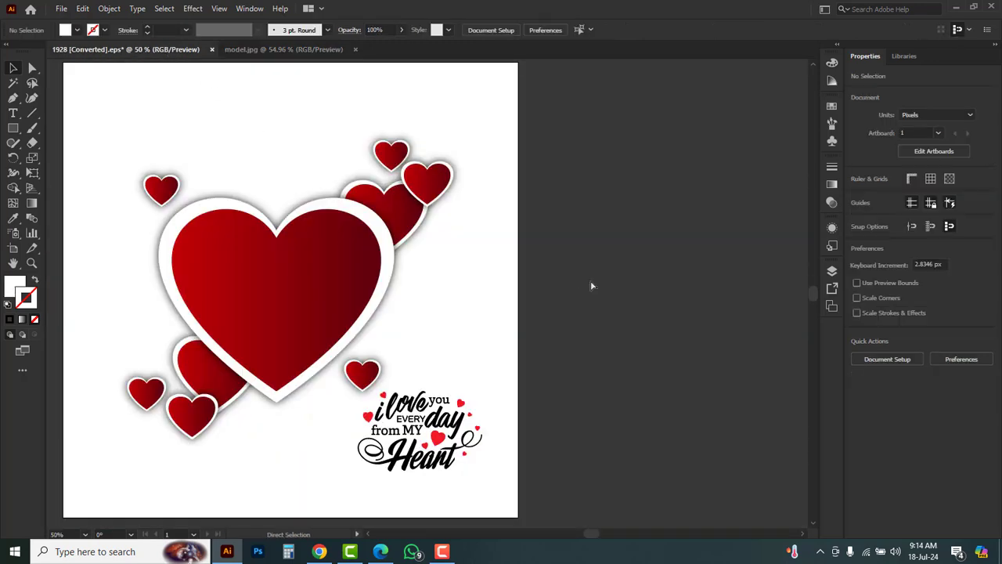
key("ctrl+v")
left_click(468, 260, "ctrl+alt")
left_click(468, 259, "ctrl+alt")
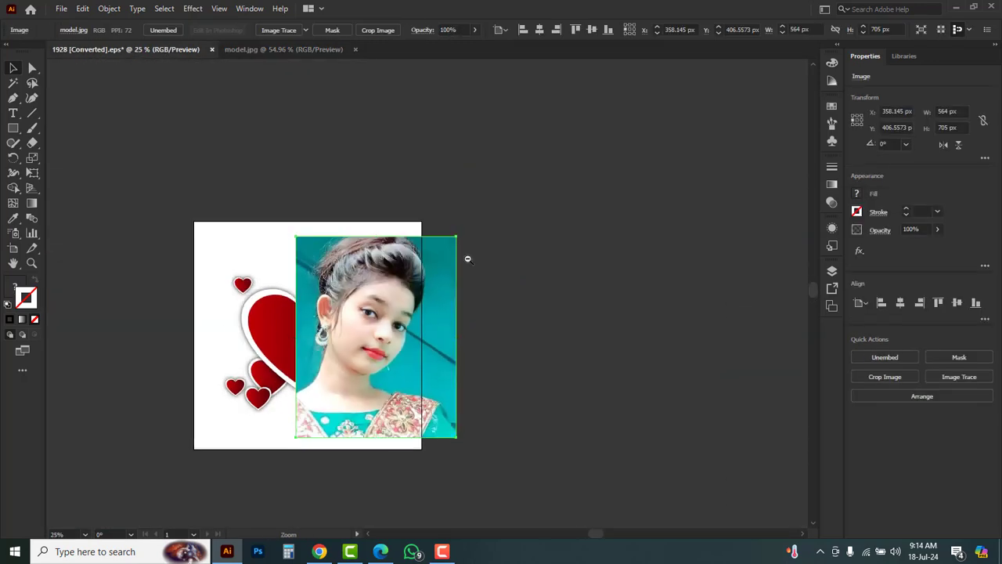
left_click_drag(397, 289, 392, 313)
left_click_drag(370, 358, 422, 139)
left_click(472, 396)
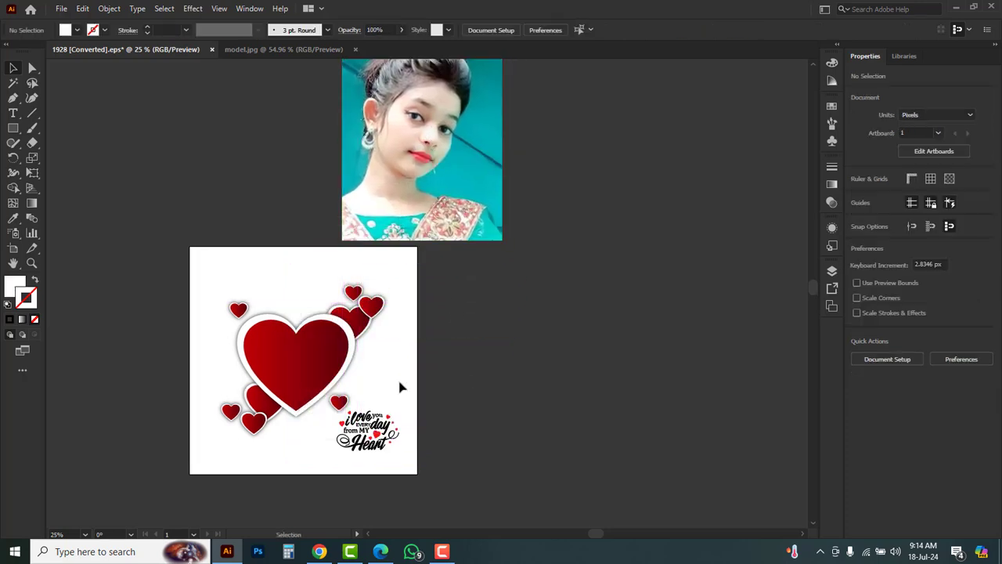
Duplicate the artboard with its hearts artwork beside the original, at X 1277 px and Y 400 px.
left_click(13, 249)
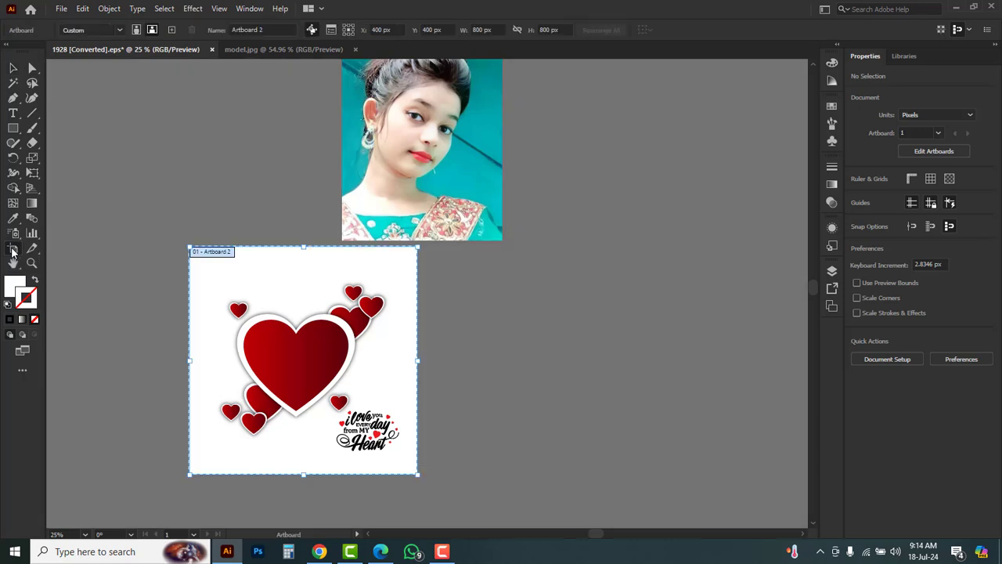
left_click_drag(298, 368, 548, 389)
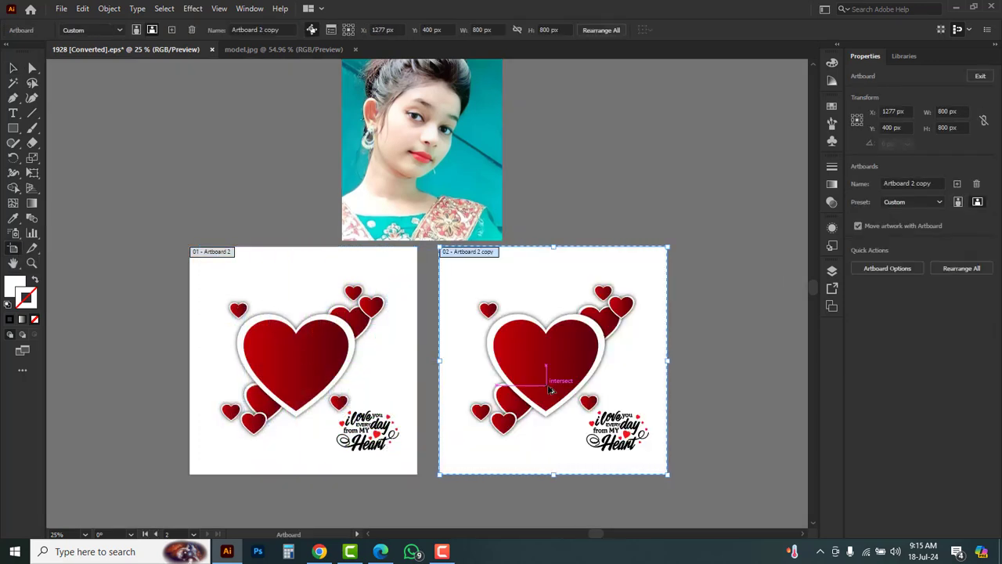
left_click(13, 69)
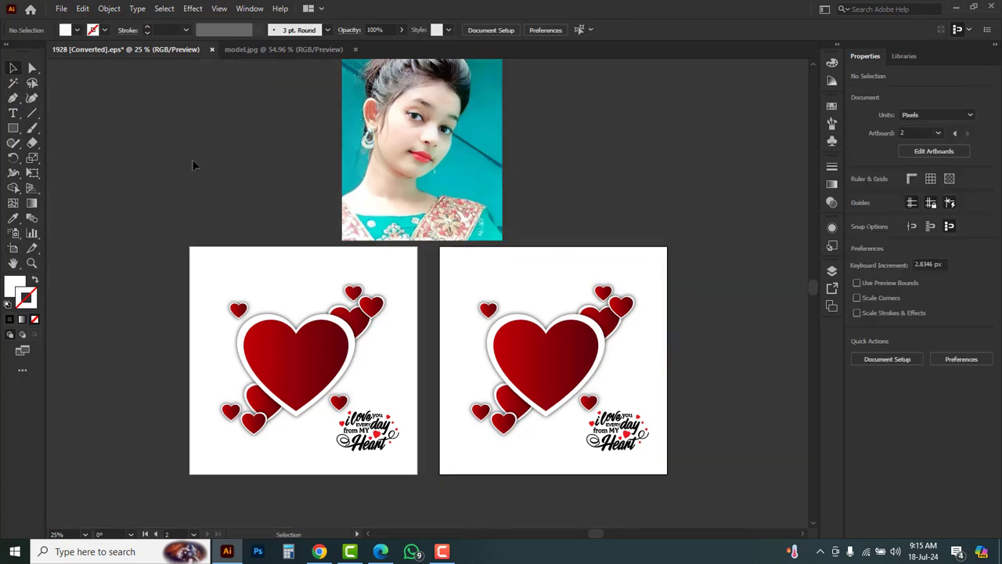
Ungroup the hearts artwork on the first artboard and deselect it.
left_click(335, 386, "ctrl")
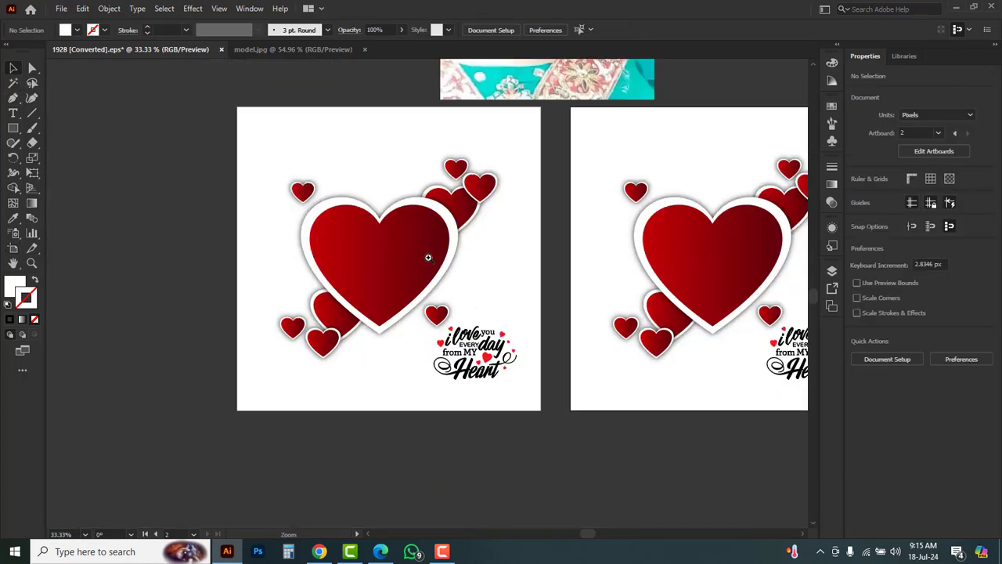
left_click(429, 259, "ctrl")
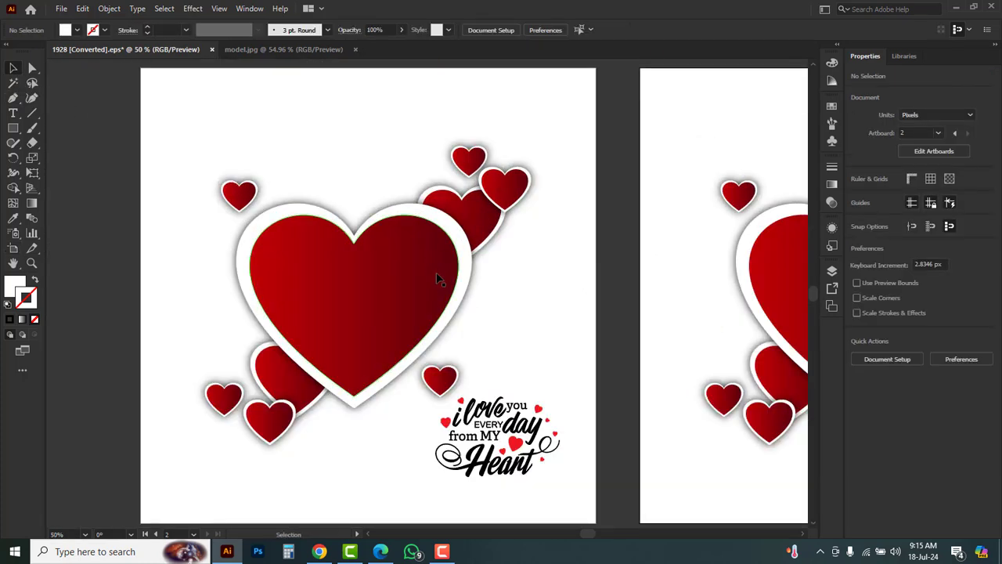
left_click(365, 289)
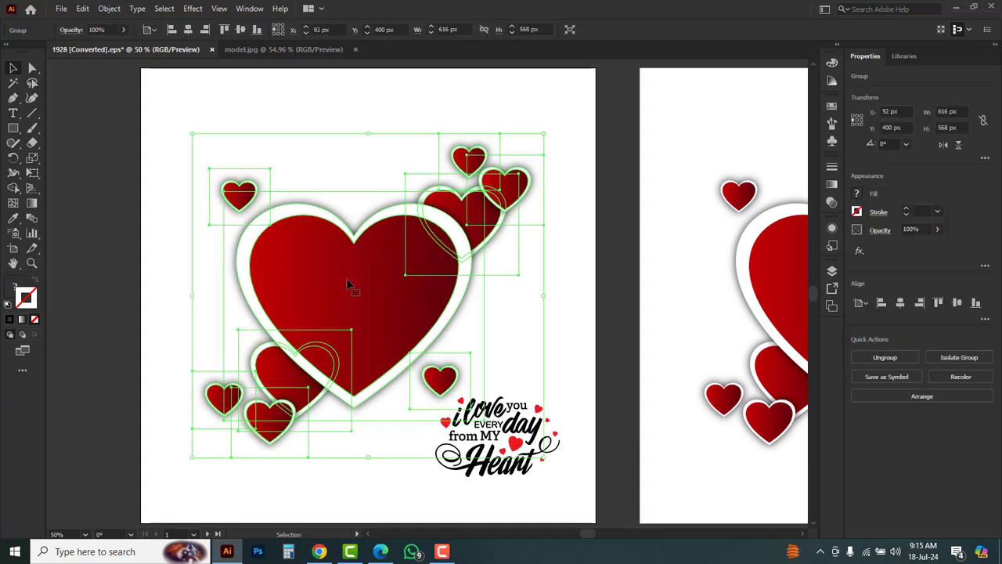
right_click(347, 282)
left_click(398, 385)
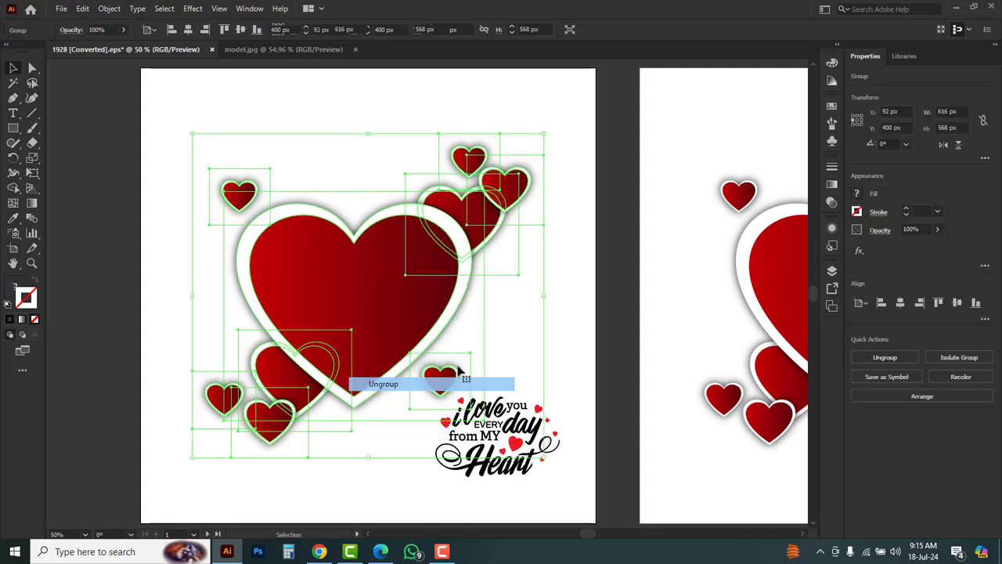
left_click(566, 305)
Unite the large red heart and the two medium red hearts overlapping it into one shape on the first artboard.
left_click(350, 293)
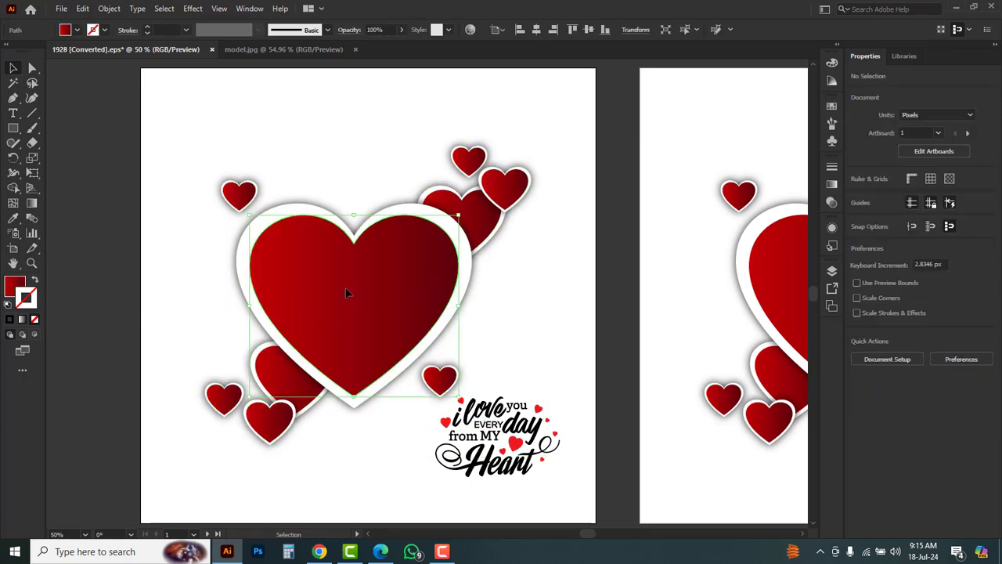
left_click(483, 224, "shift")
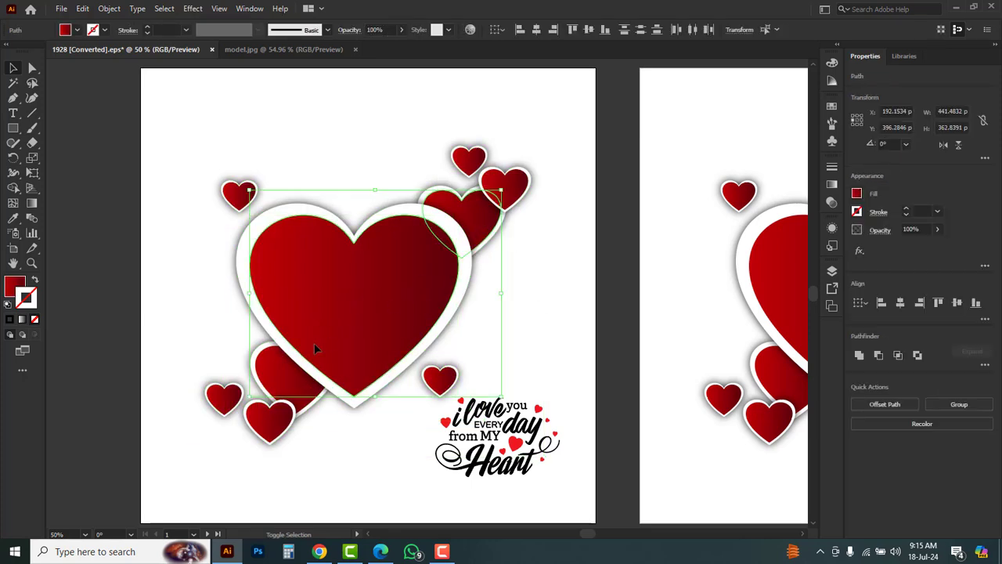
left_click(285, 376, "shift")
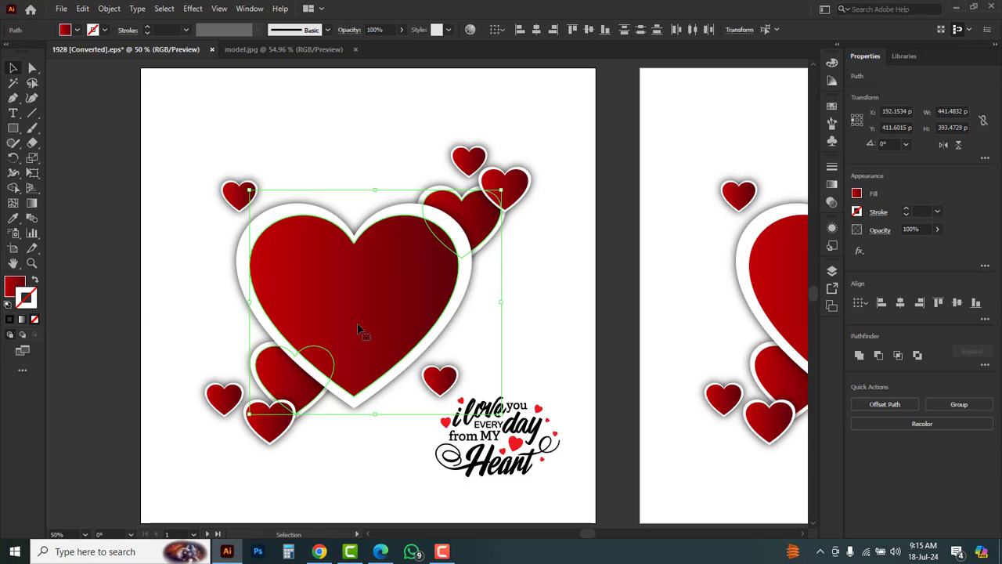
left_click(859, 356)
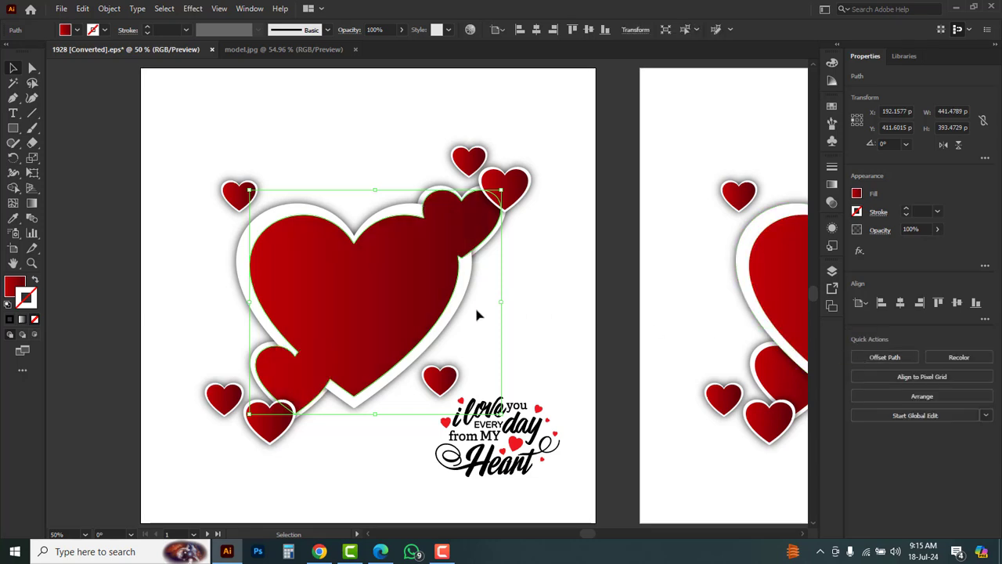
Move the portrait photo onto the first artboard so that it covers the united heart shape.
key("ctrl+space")
left_click(396, 288, "ctrl+alt")
left_click_drag(486, 265, 400, 301)
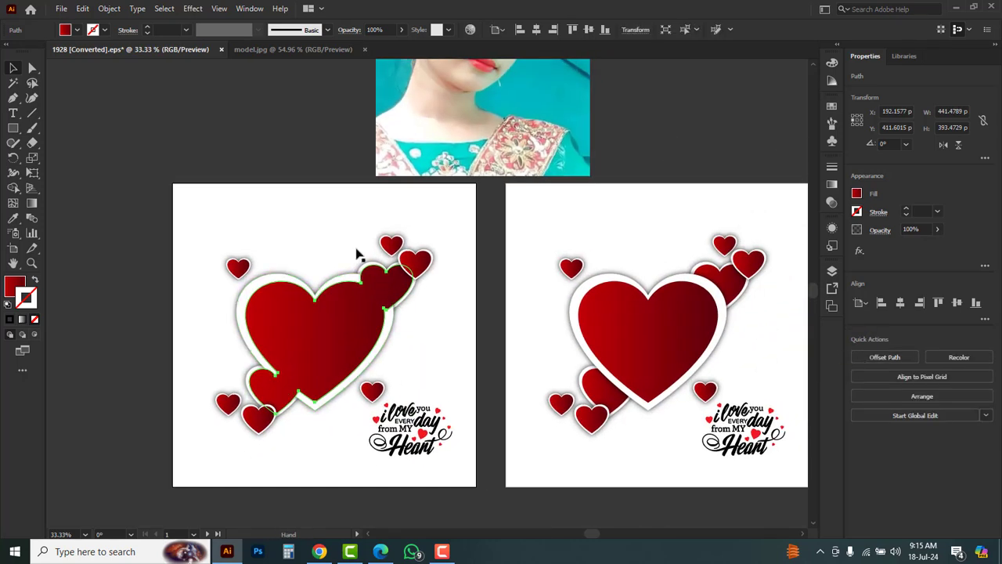
left_click(300, 133)
left_click_drag(420, 138, 313, 403)
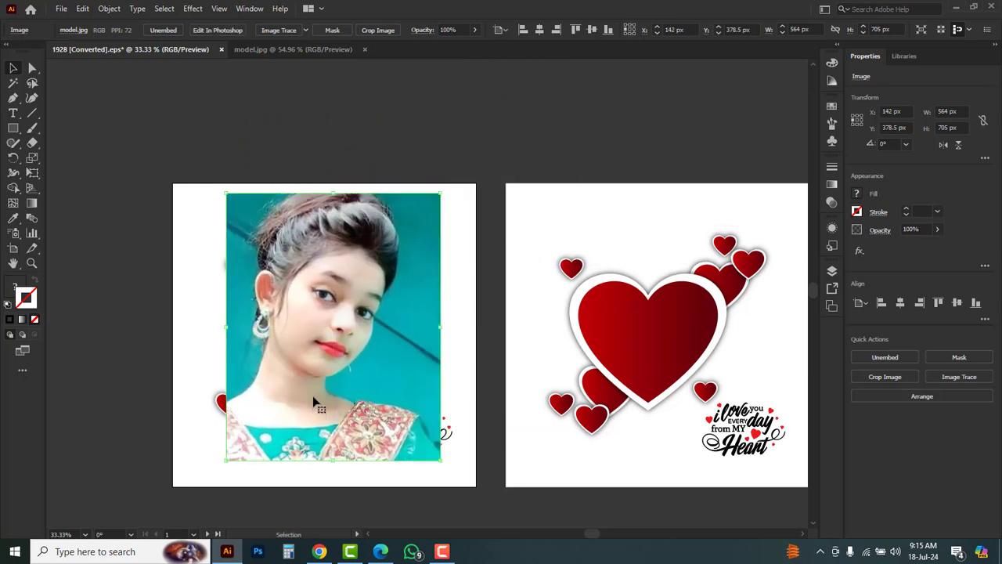
Lower the portrait photo's opacity to 49% on the first artboard.
left_click(937, 228)
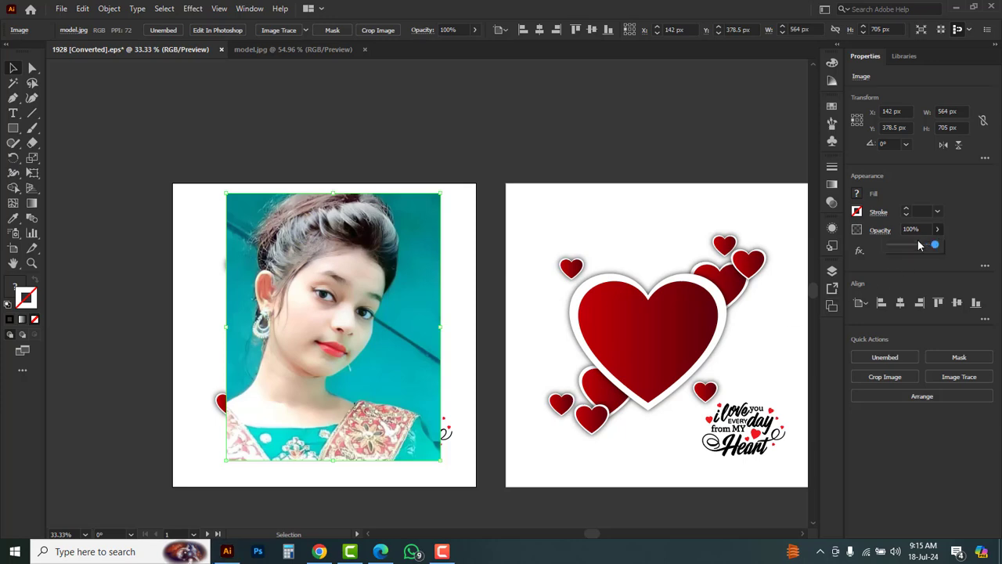
left_click_drag(913, 248, 911, 248)
key("ctrl+plus")
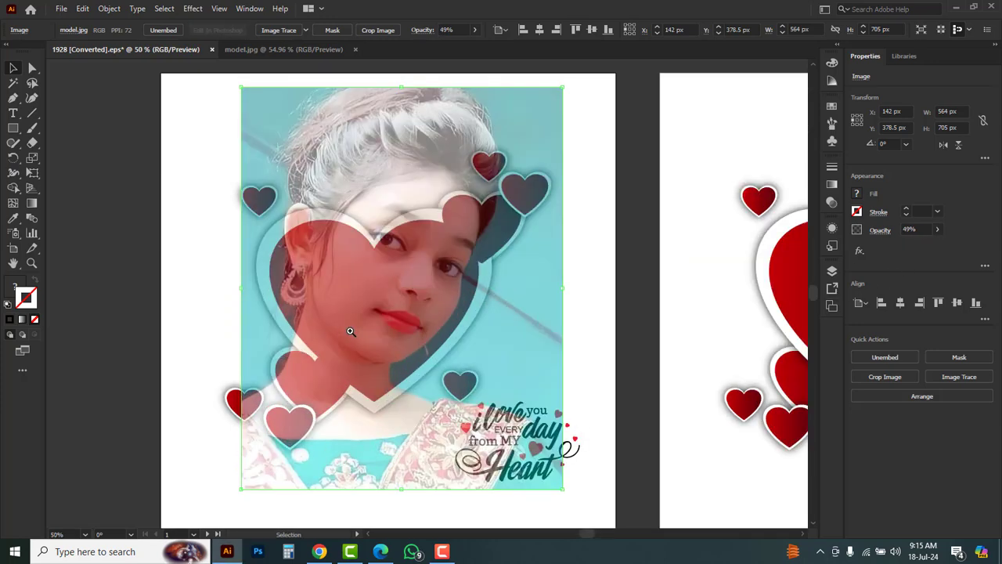
Scale the photo proportionally to 443.2 × 554 px and position it over the united heart at X 186 px, Y 418 px.
left_click_drag(506, 126, 488, 158)
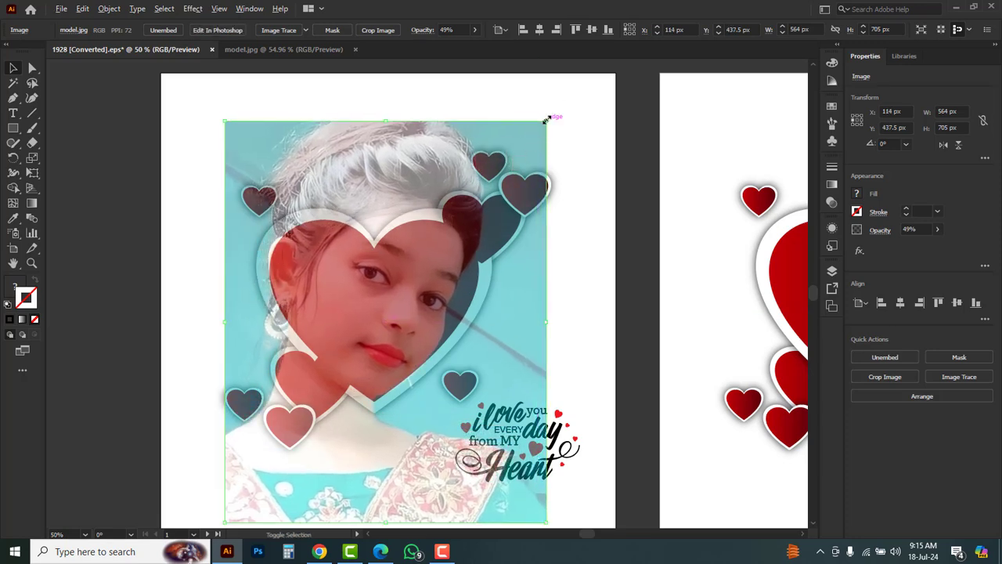
left_click_drag(552, 115, 534, 147)
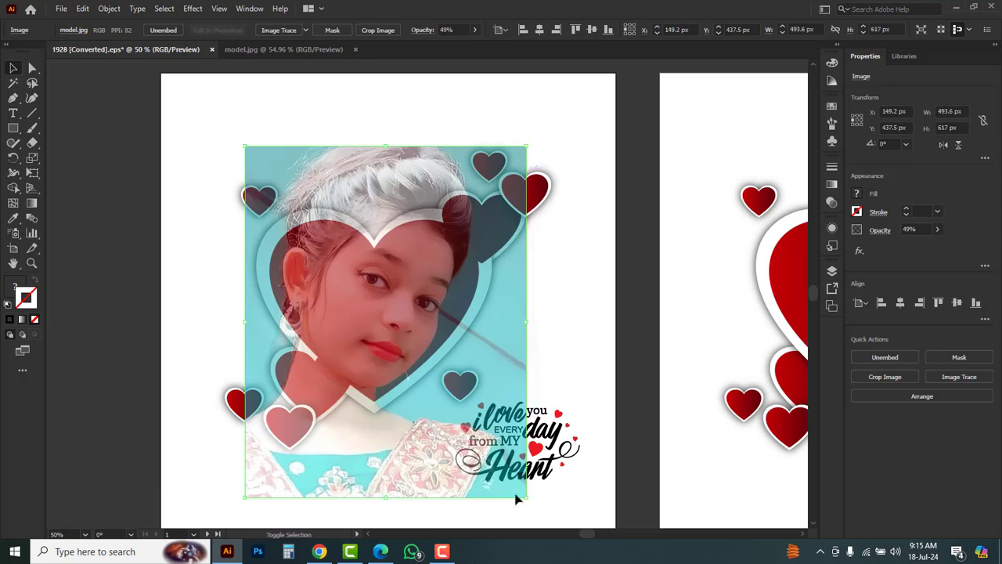
left_click_drag(527, 496, 500, 462)
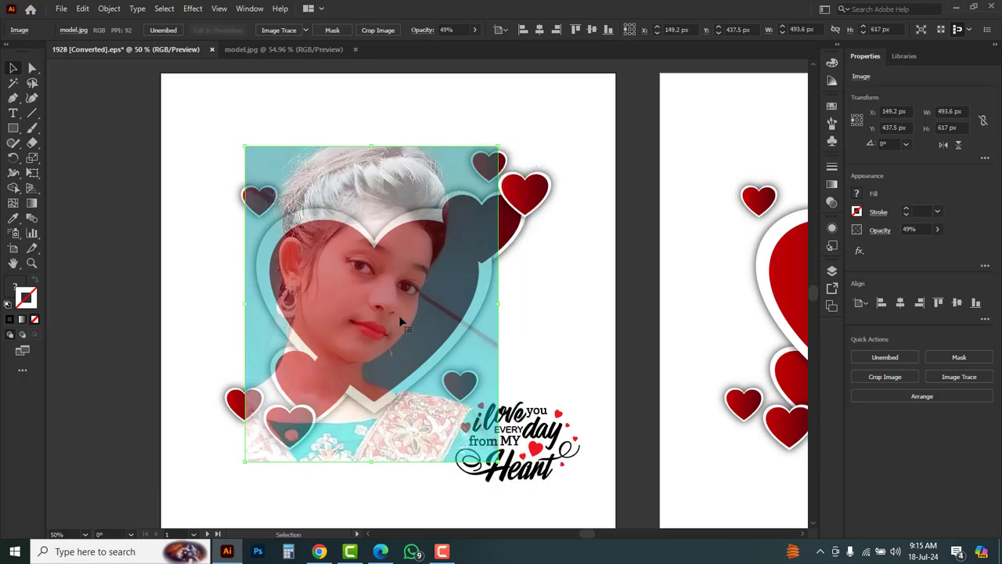
left_click_drag(390, 307, 412, 314)
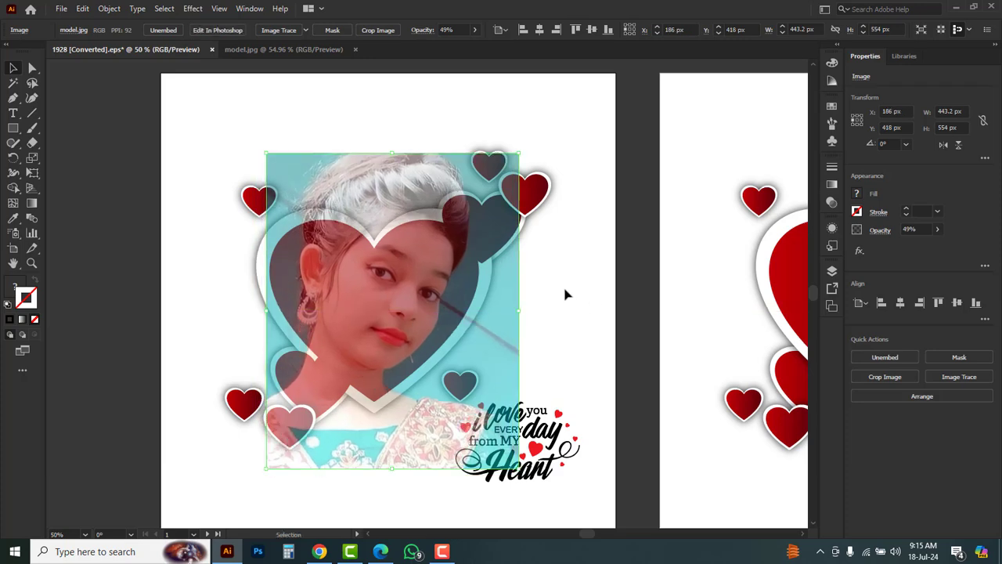
left_click(566, 294)
Restore the photo's opacity to 100% and deselect it.
left_click(510, 306)
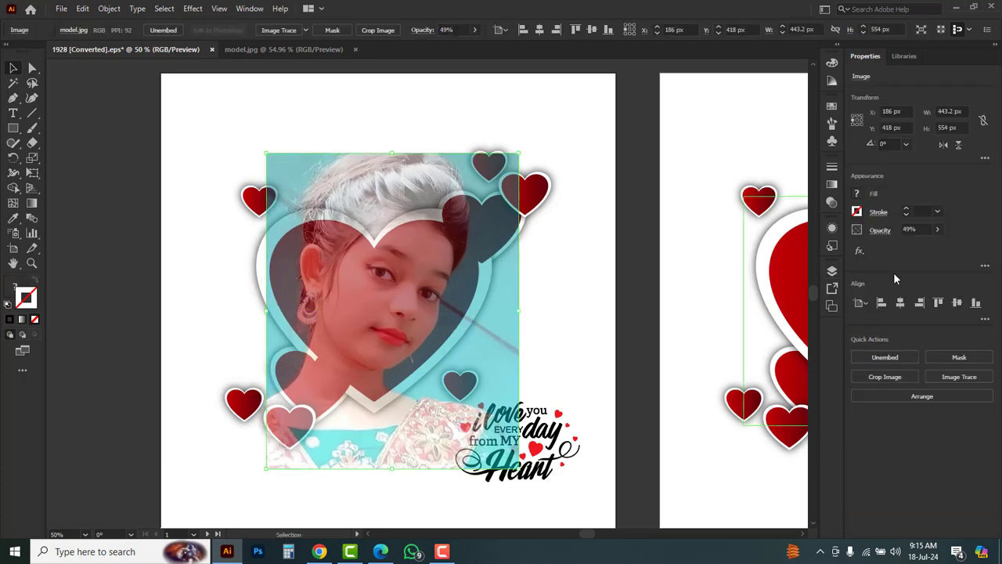
left_click(936, 230)
left_click_drag(912, 244, 960, 247)
left_click(557, 248)
left_click(556, 252)
Use the outline view to select the united heart path beneath the photo, and bring it to the front in preview.
key("ctrl+y")
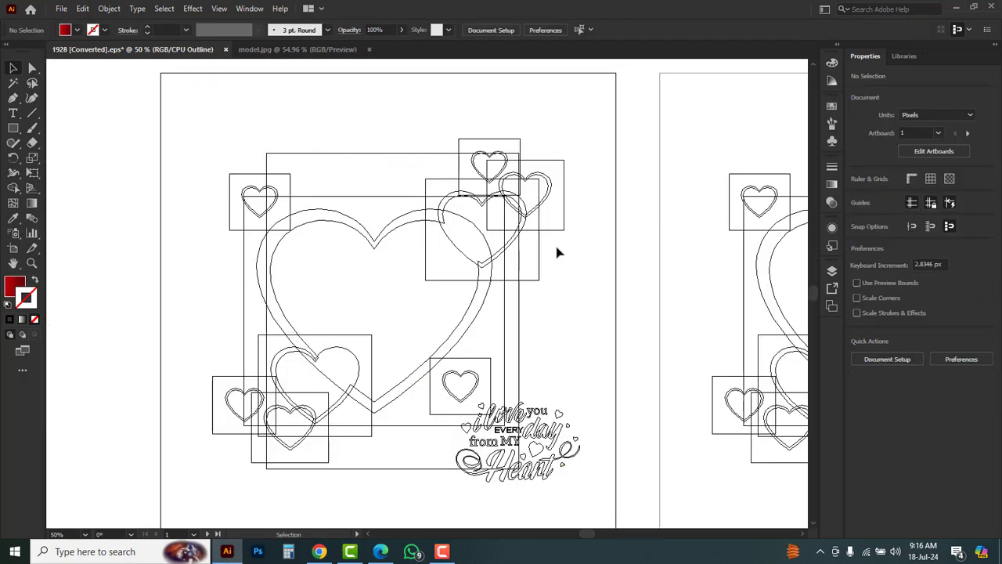
left_click(316, 225)
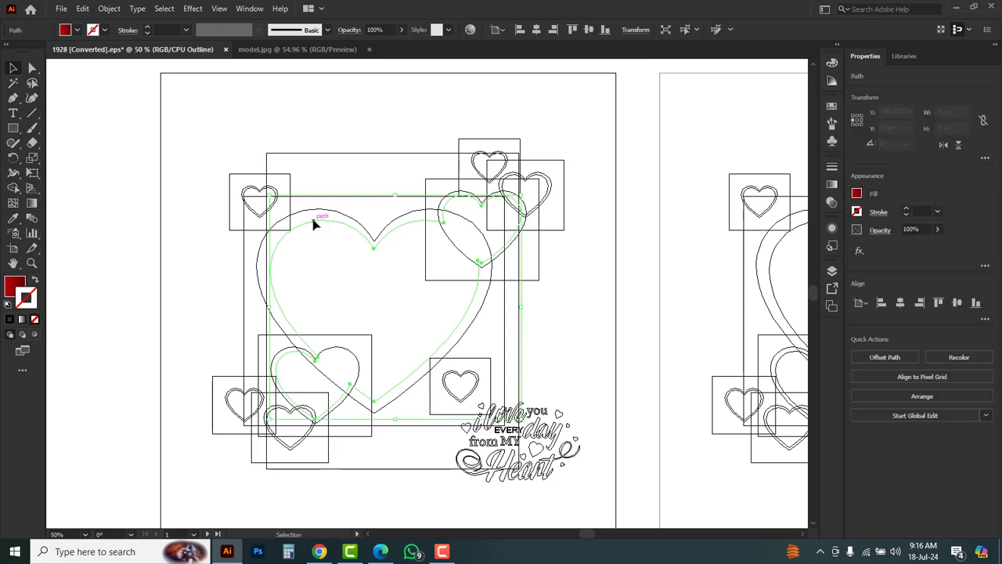
key("ctrl+y")
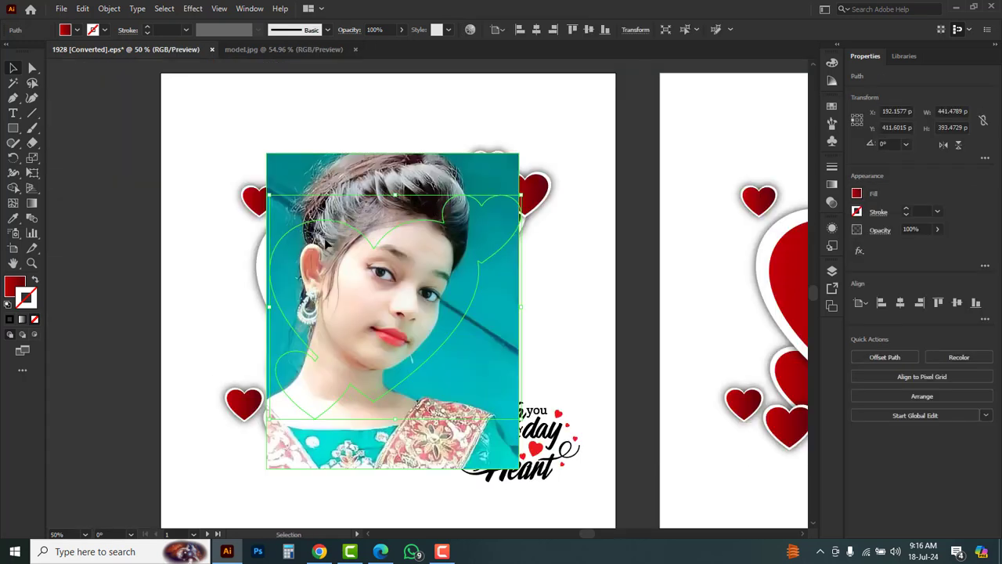
right_click(329, 249)
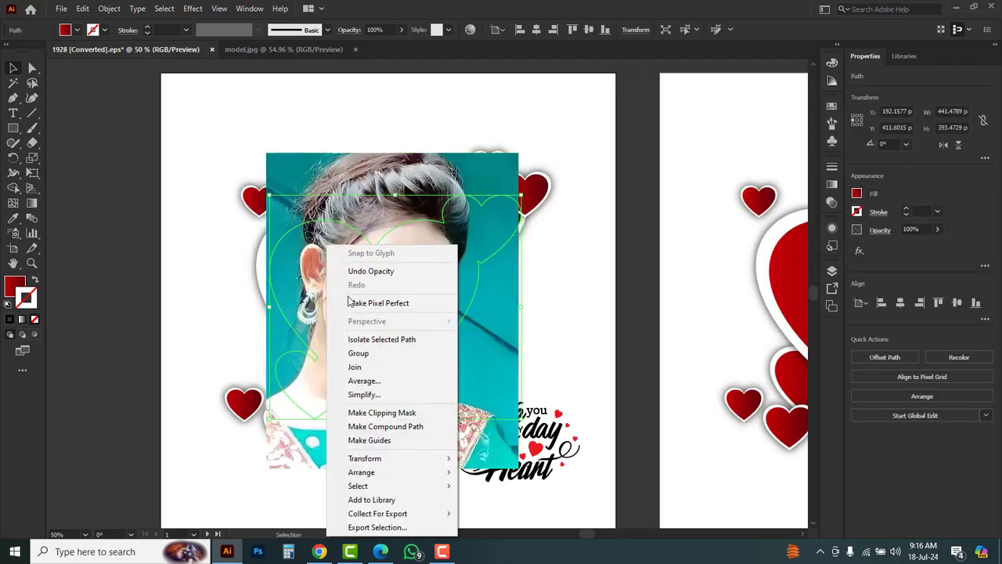
mouse_move(373, 478)
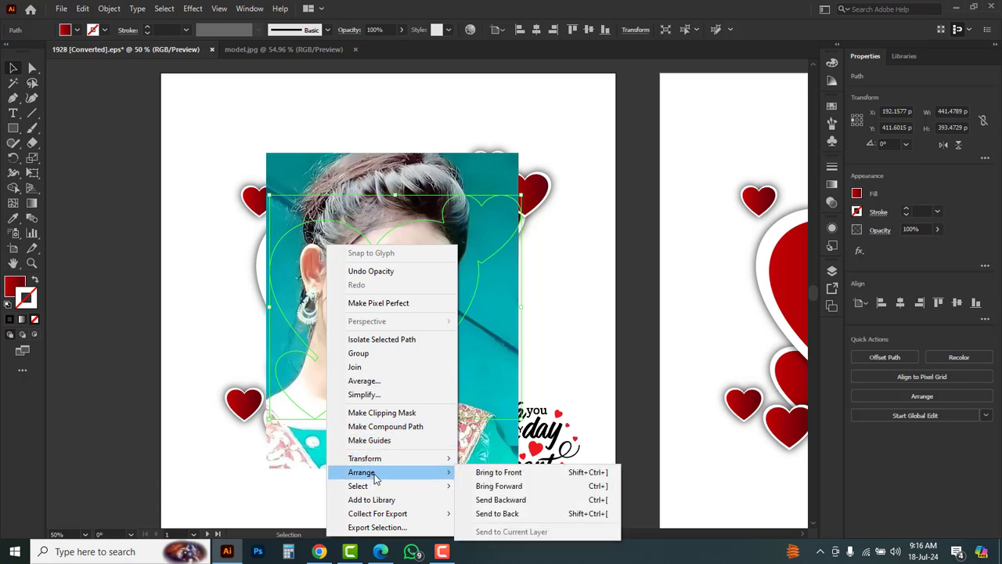
left_click(504, 472)
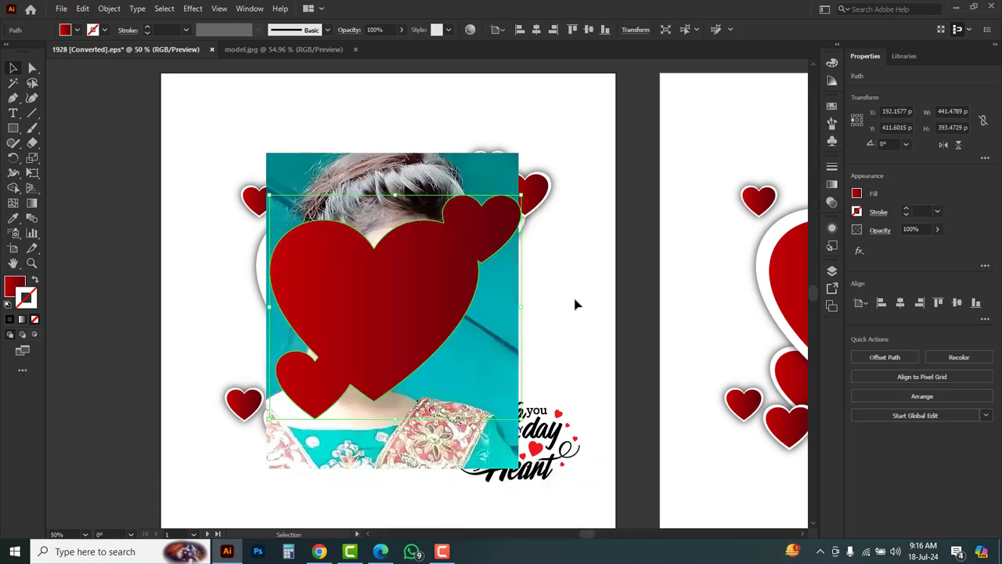
Clip the portrait photo to the united heart shape with a clipping mask and deselect it.
left_click(328, 179, "shift")
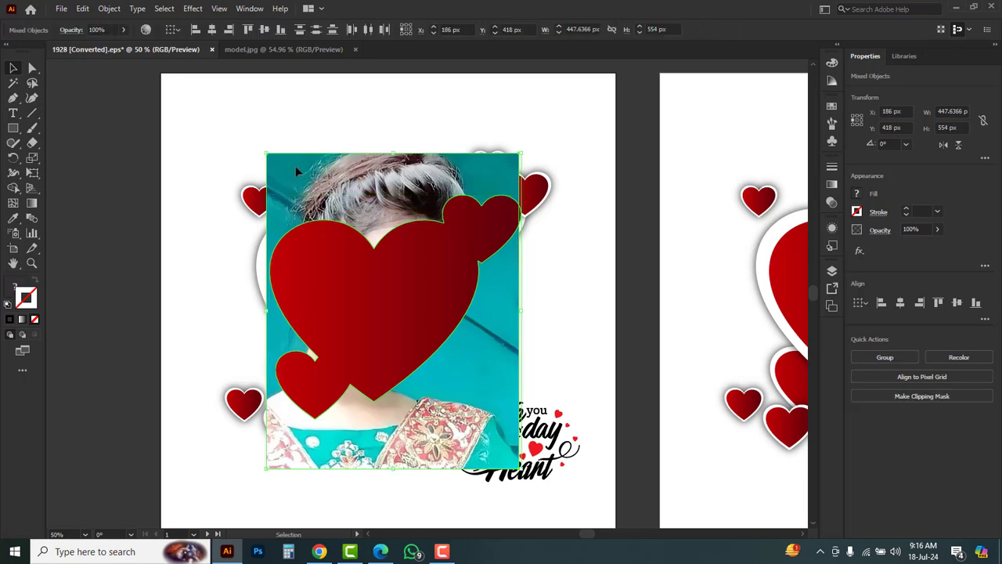
right_click(295, 165)
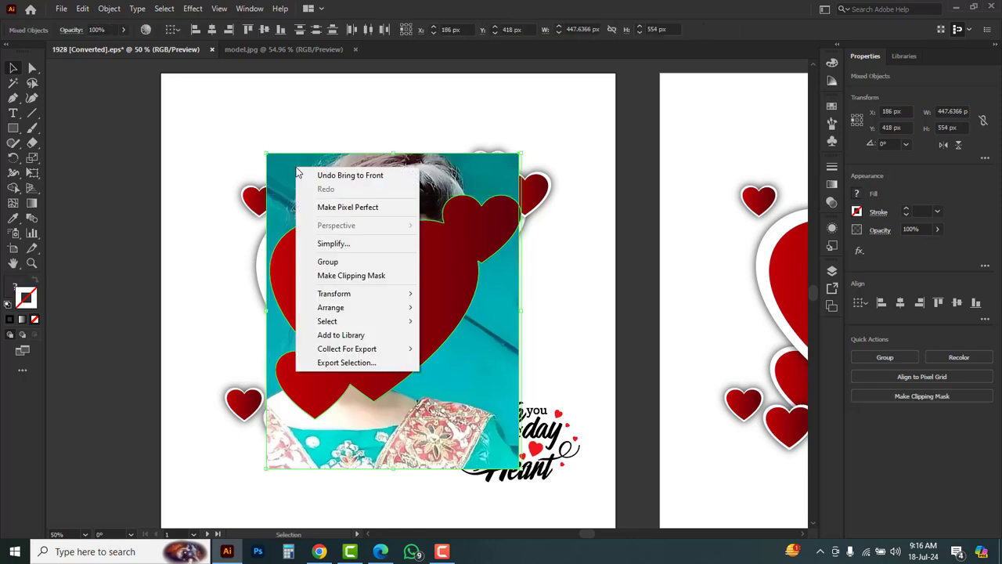
left_click(342, 275)
left_click(296, 148)
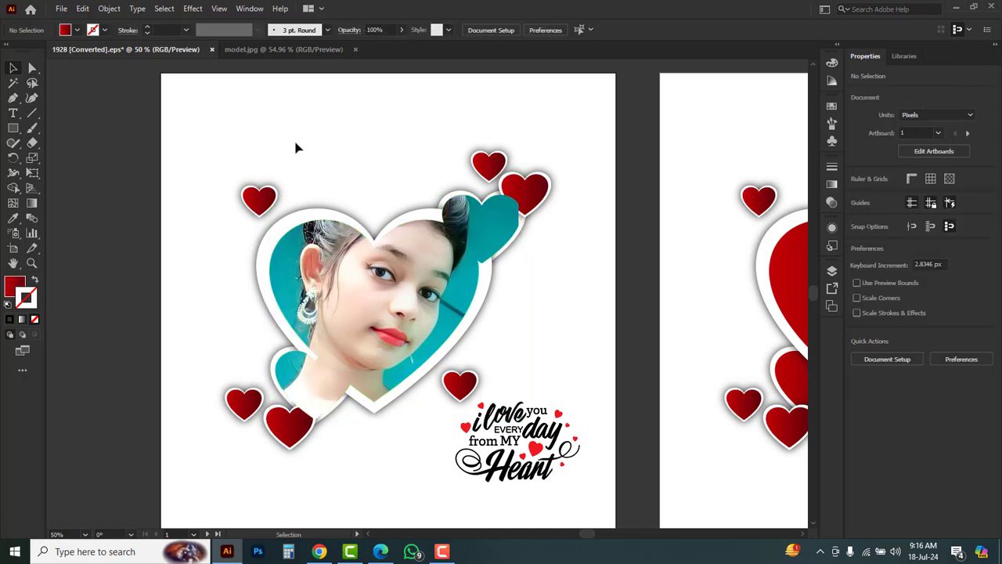
Shift only the photo slightly down inside its heart-shaped clipping mask and deselect it.
left_click(31, 70)
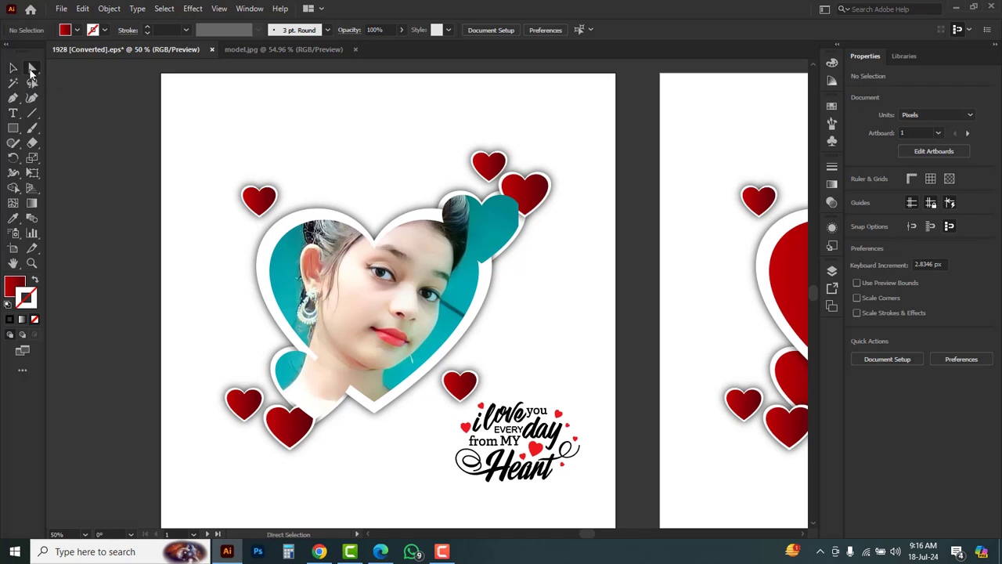
left_click(352, 300)
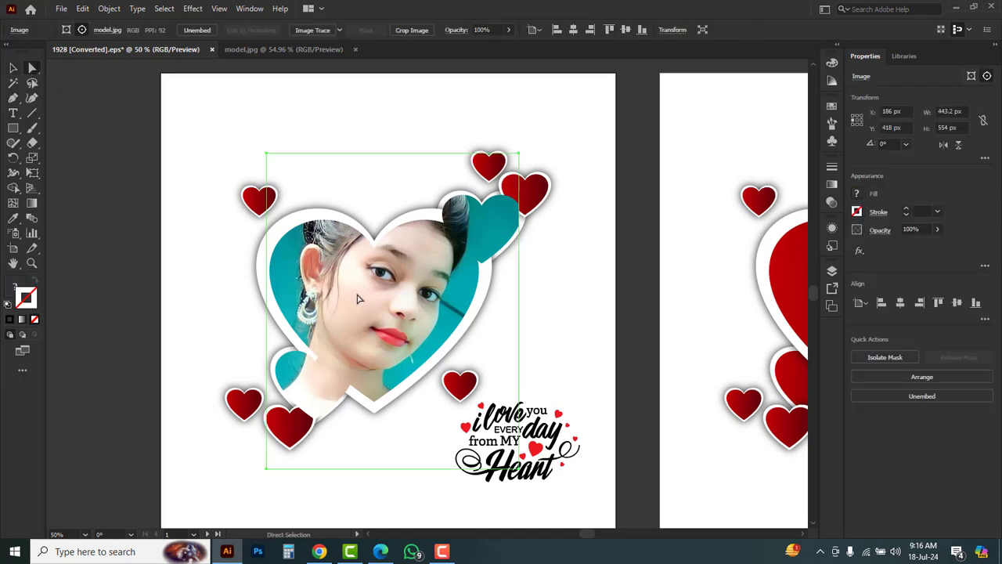
left_click_drag(358, 294, 389, 292)
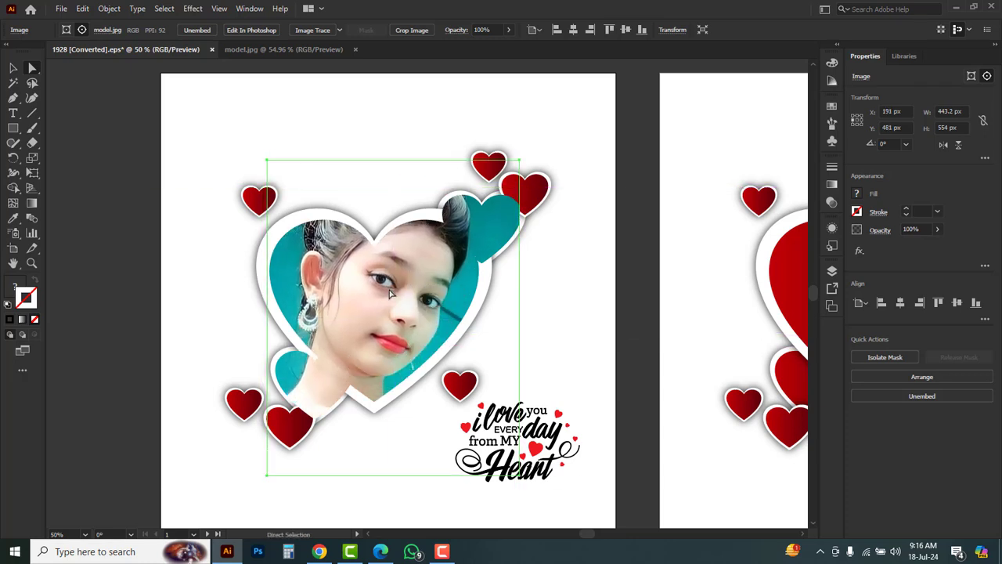
left_click(590, 303)
Ungroup the hearts artwork on the second artboard and deselect it.
left_click_drag(684, 335, 300, 337)
left_click_drag(527, 357, 439, 341)
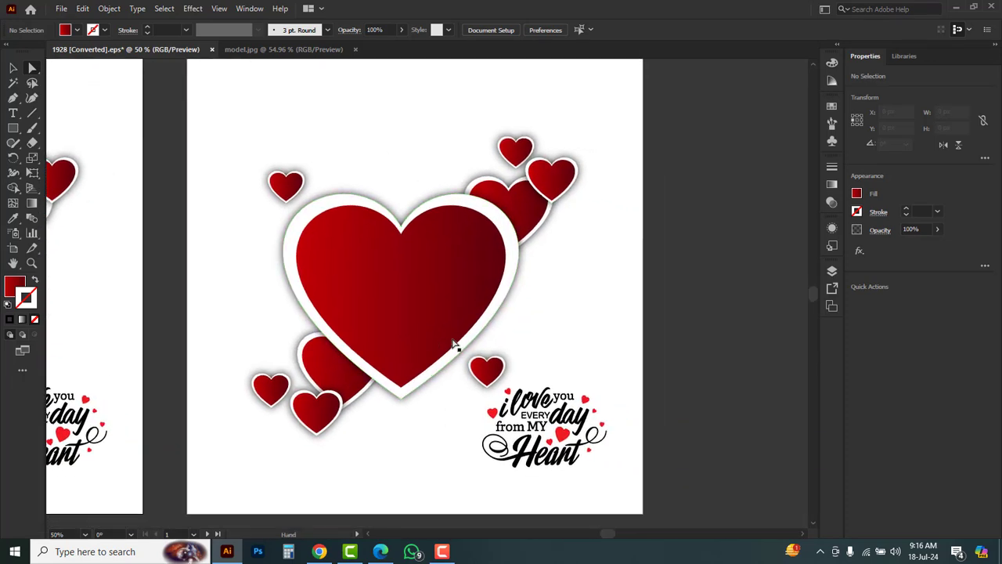
left_click(13, 69)
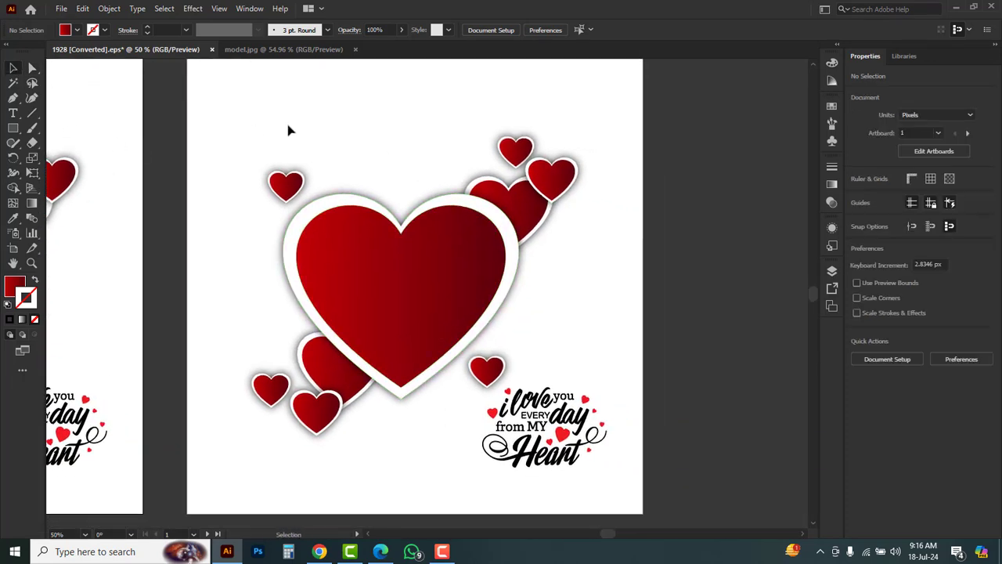
left_click(404, 276)
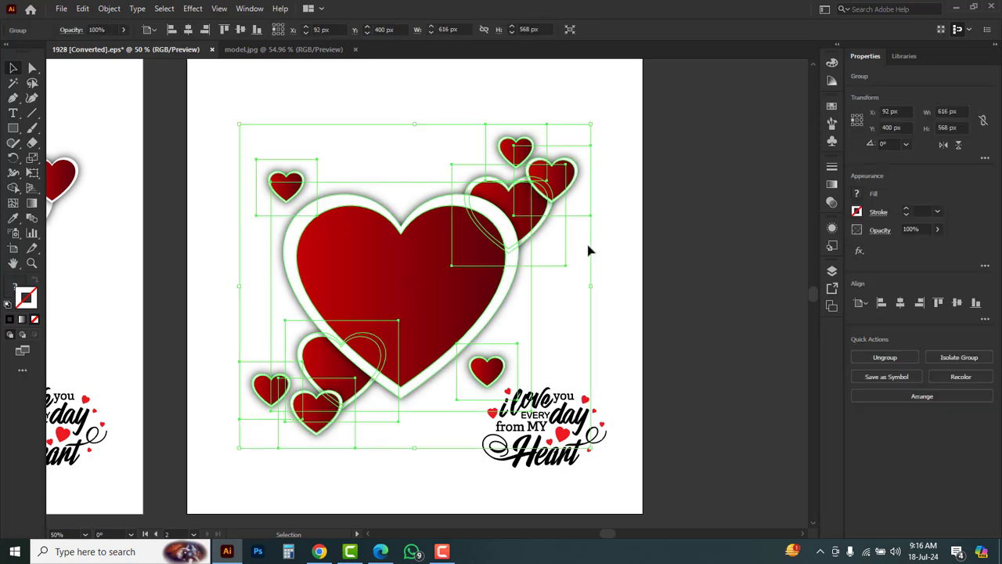
right_click(618, 204)
left_click(646, 304)
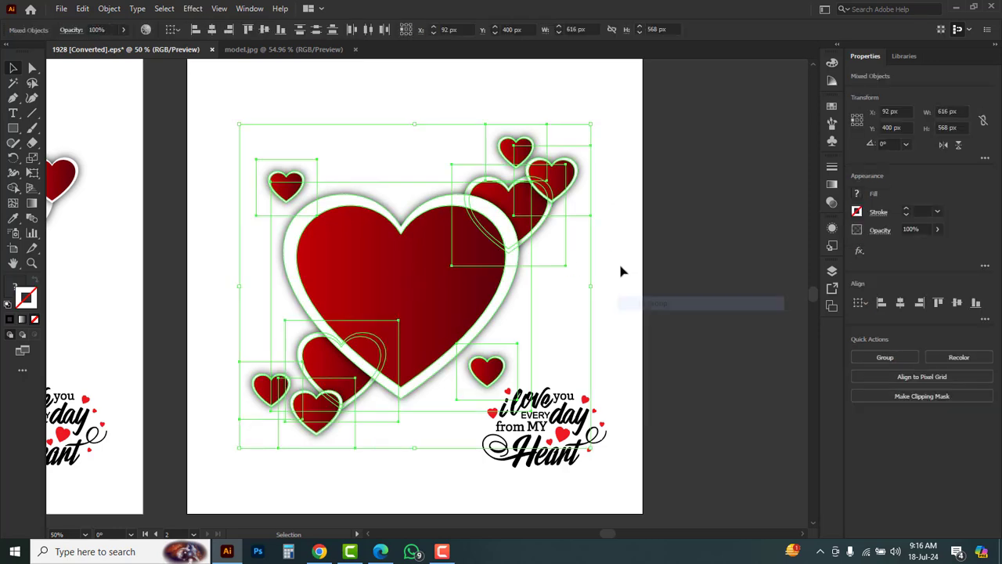
left_click(620, 271)
Select the large red heart together with all the smaller red hearts on the second artboard, leaving out their white borders.
left_click(391, 272)
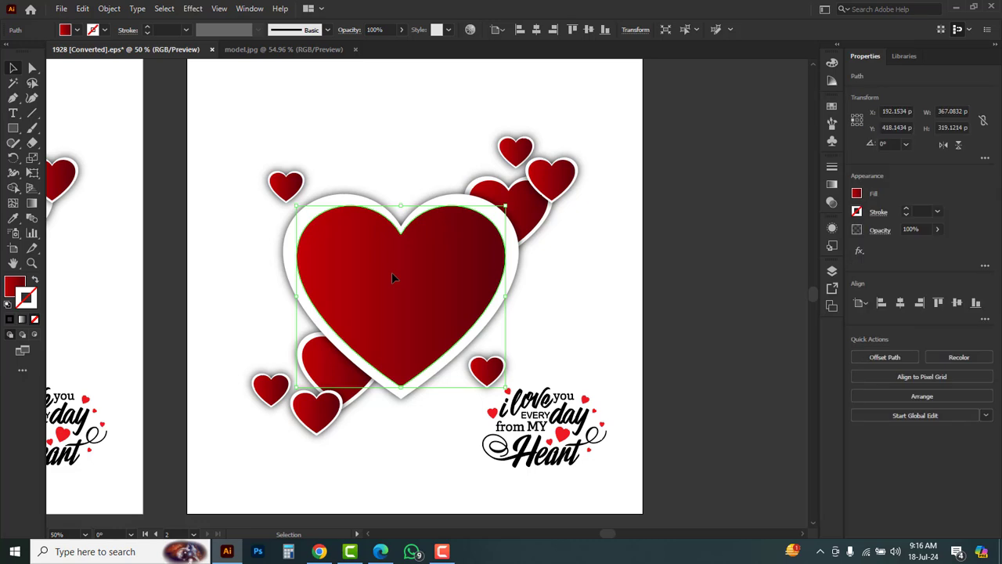
left_click(546, 170, "shift")
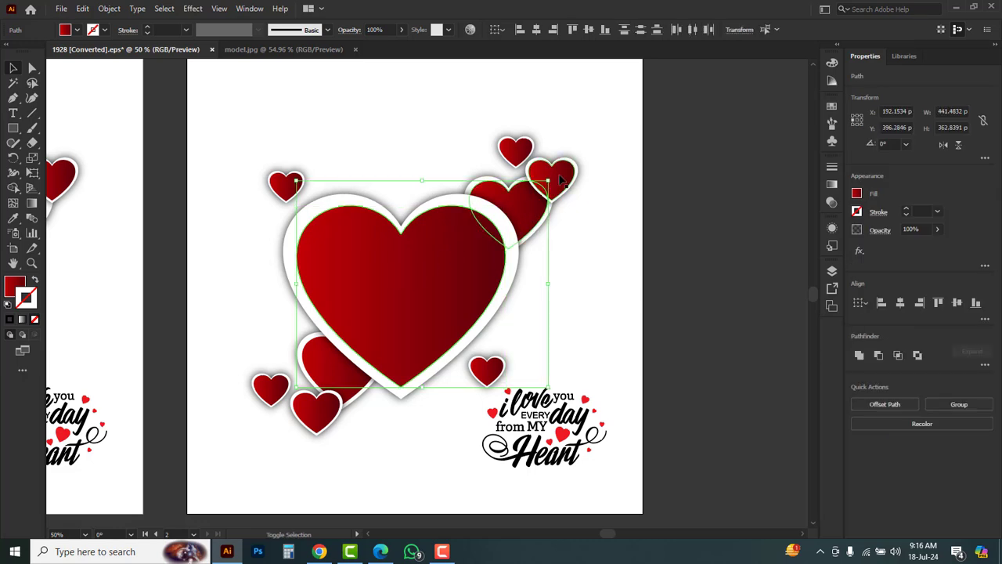
left_click(515, 150, "shift")
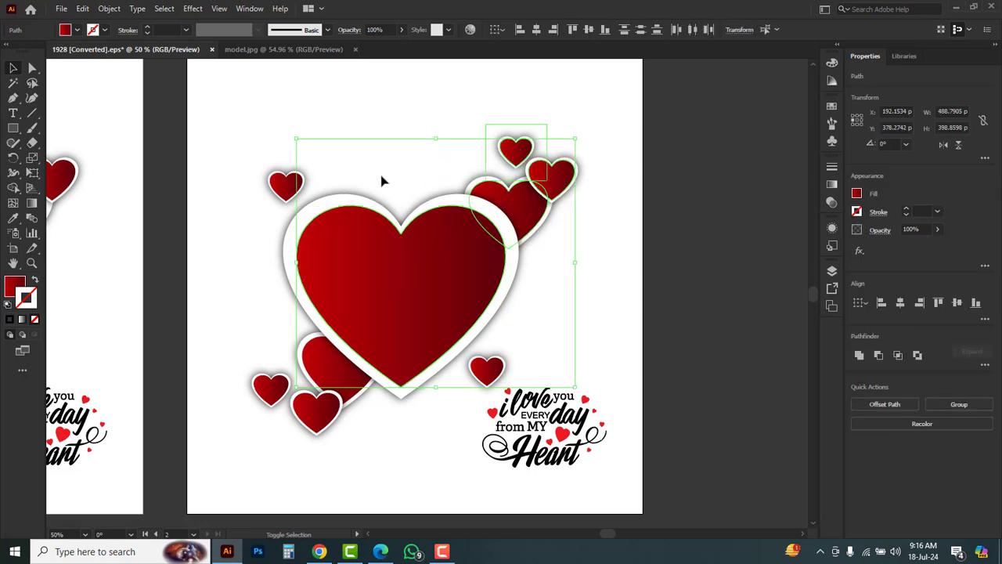
left_click(281, 188, "shift")
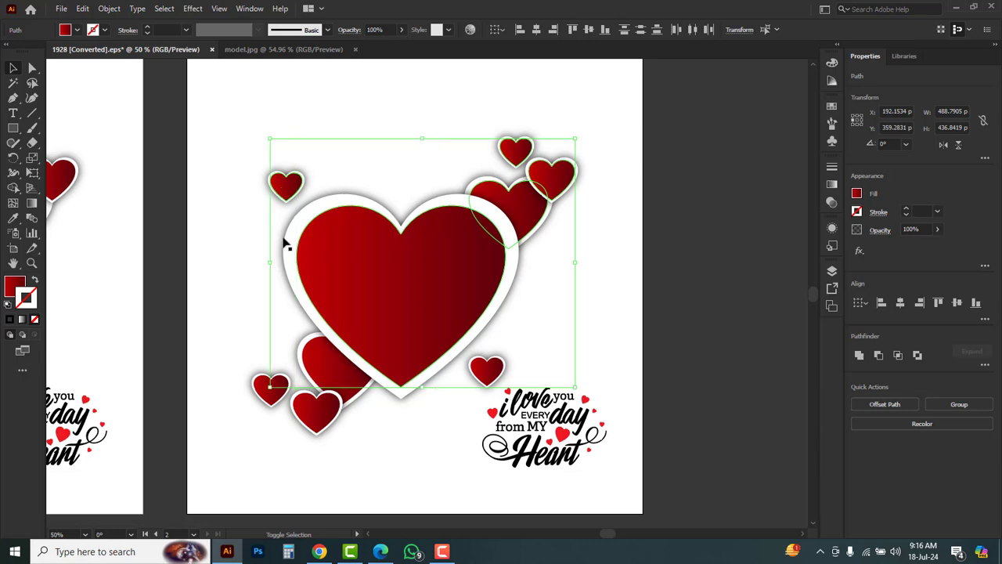
left_click(265, 390, "shift")
left_click(333, 364, "shift")
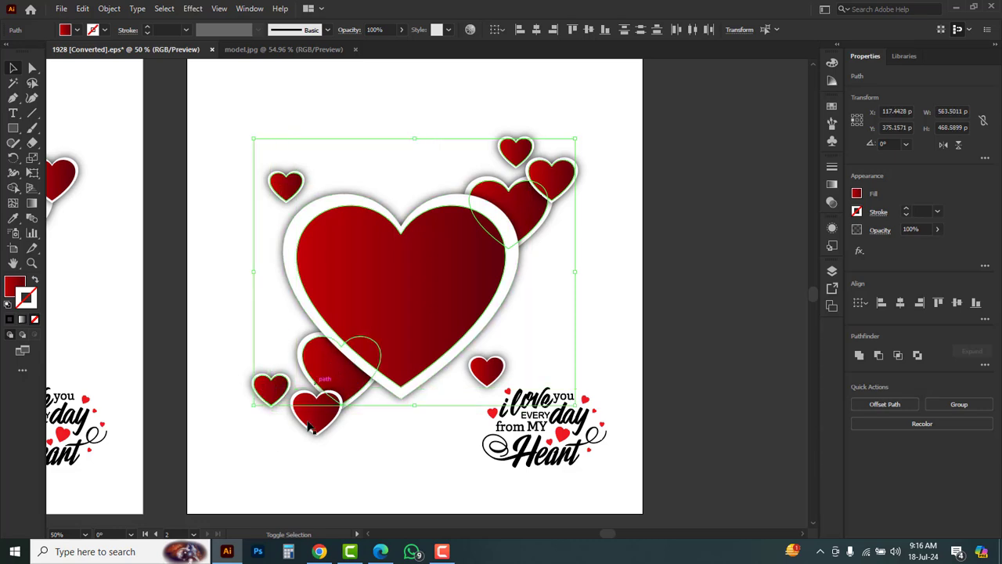
left_click(343, 415, "shift")
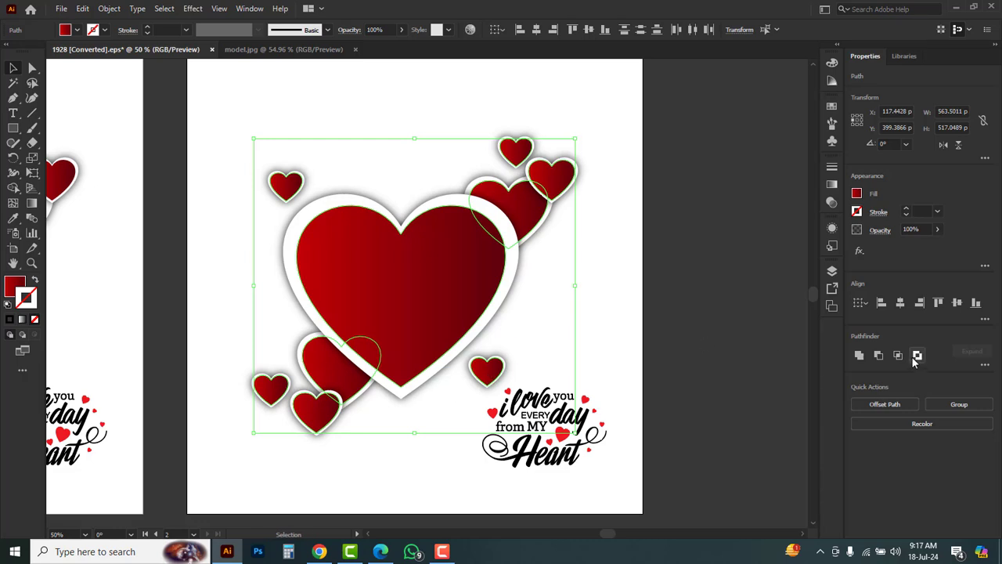
Try uniting the selected red hearts and undo the union.
left_click(859, 357)
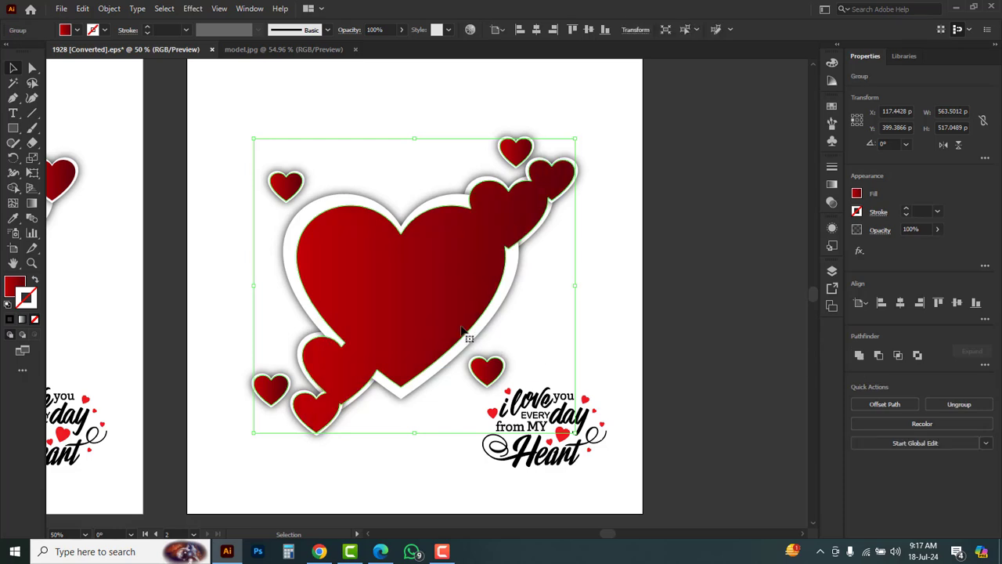
key("ctrl+z")
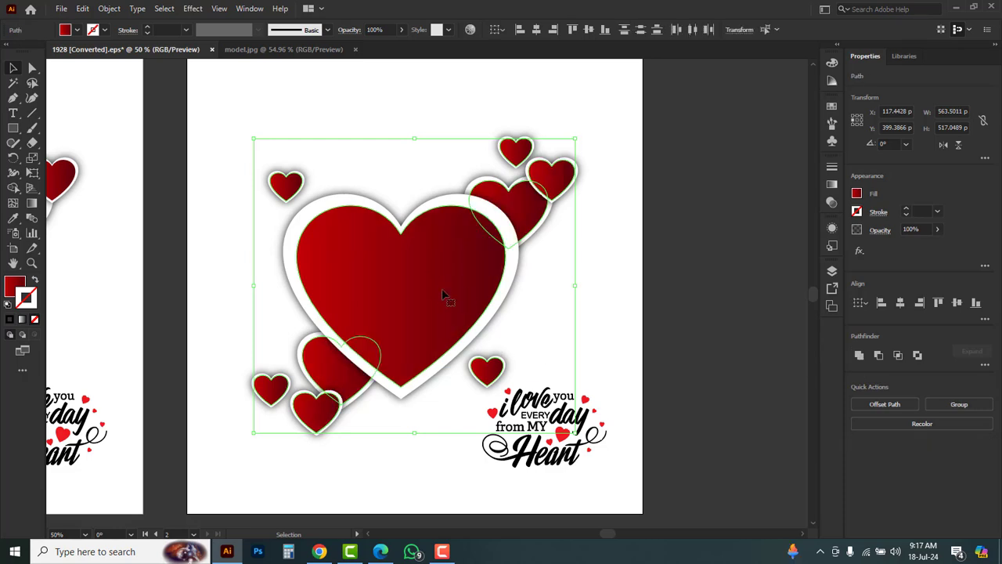
Unite the selected red hearts with Pathfinder, turn the result into a compound shape and deselect it.
left_click(249, 8)
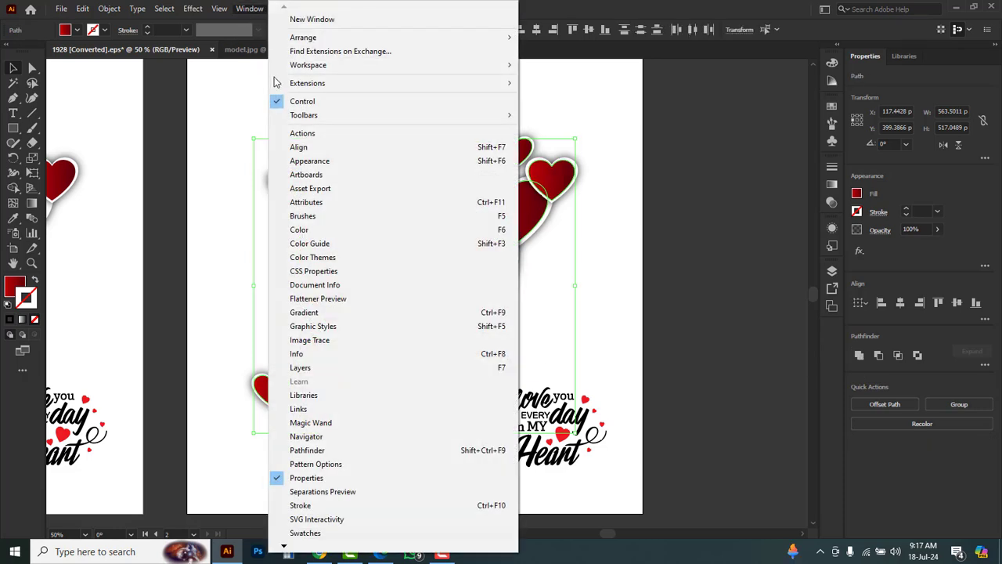
left_click(301, 148)
left_click(671, 237)
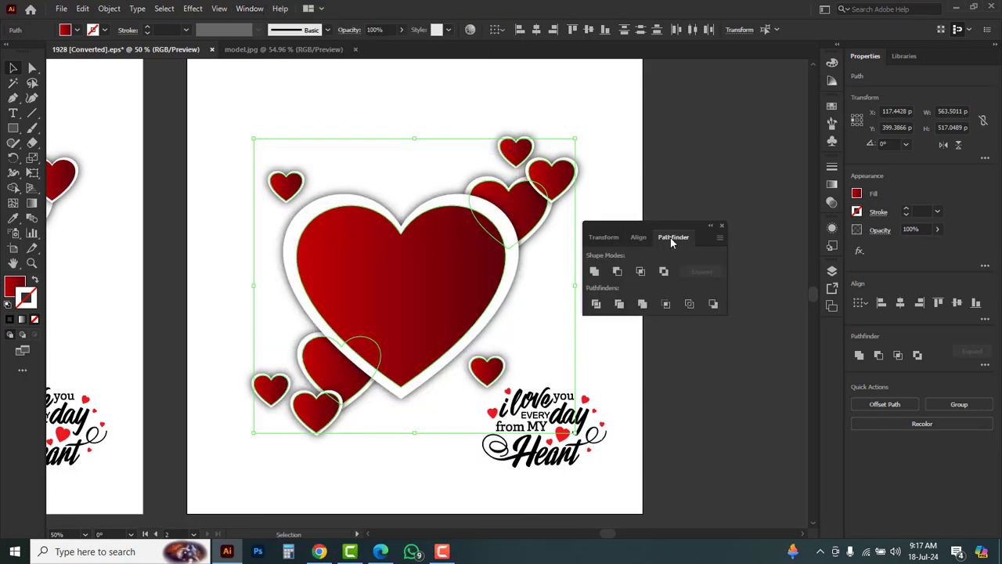
left_click(594, 272)
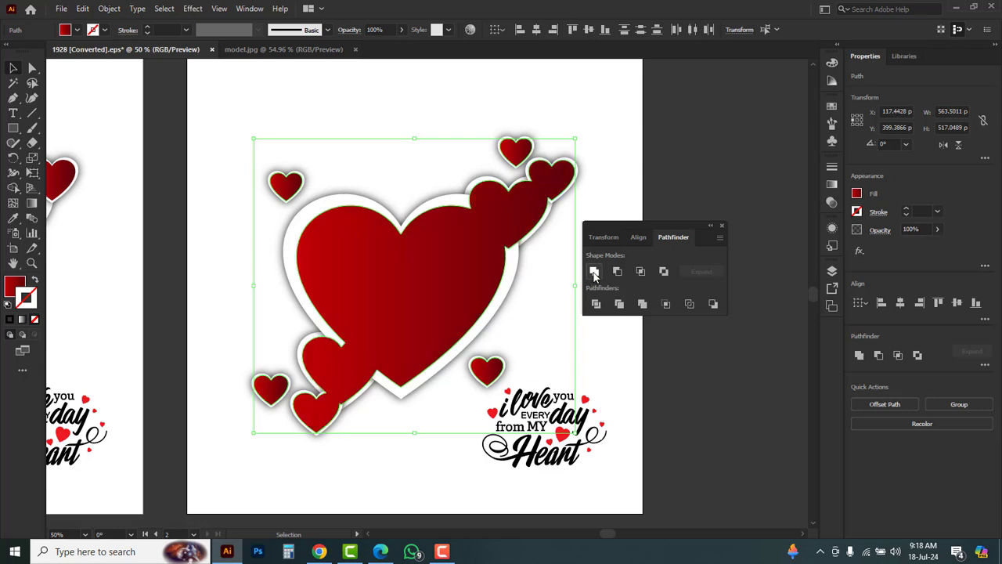
left_click(720, 238)
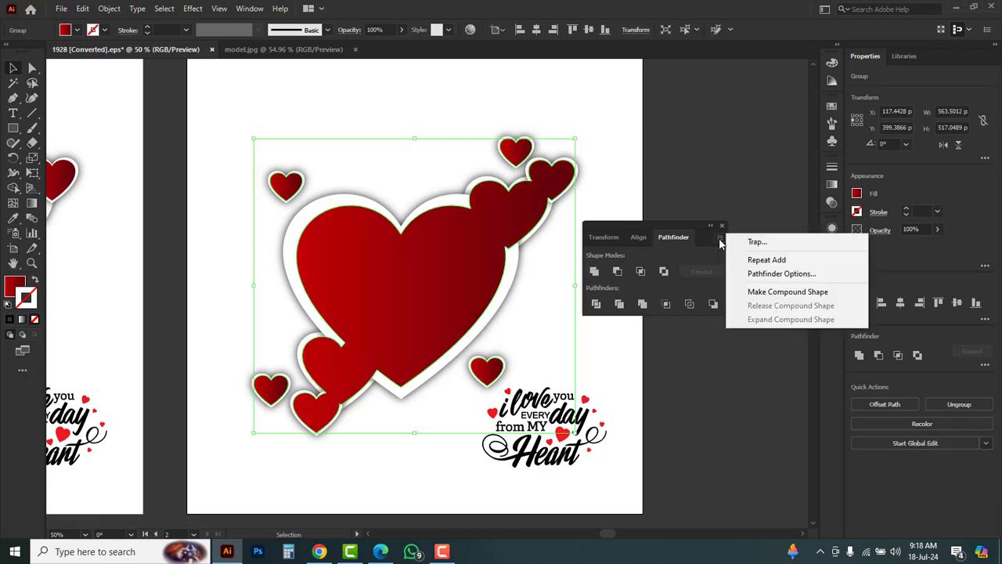
left_click(784, 295)
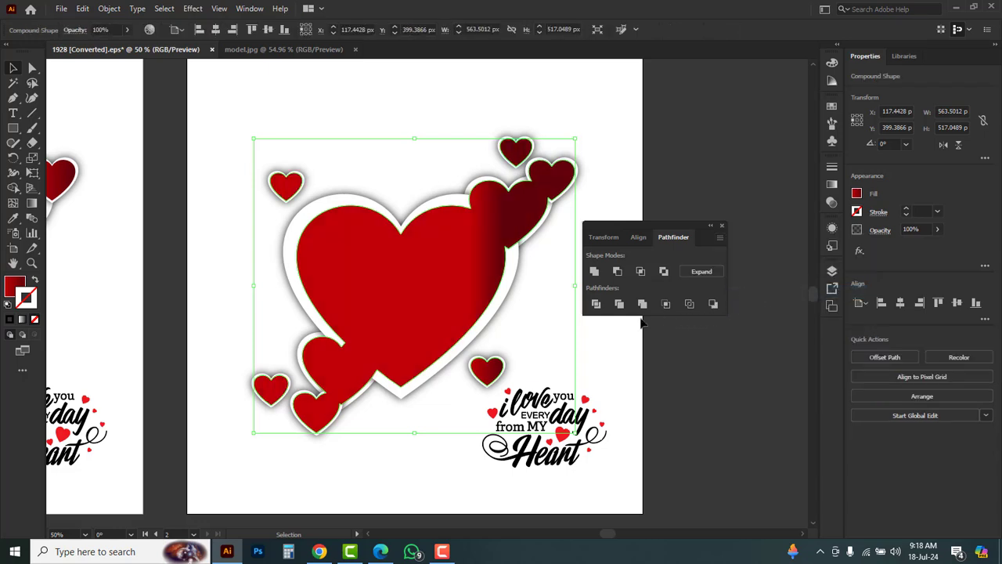
left_click(582, 117)
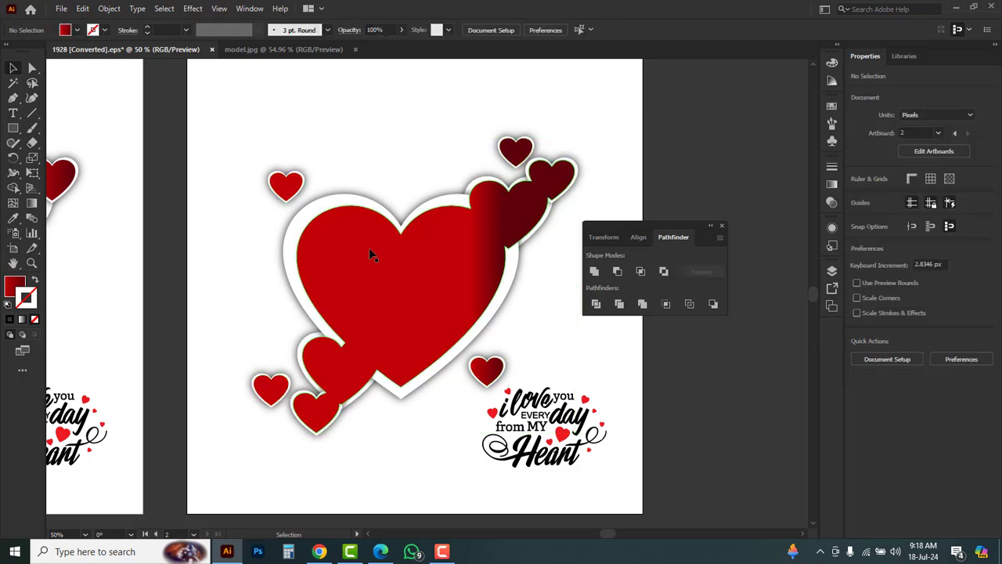
Paste the copied portrait photo over the hearts on the second artboard and set its opacity to 47%.
key("a")
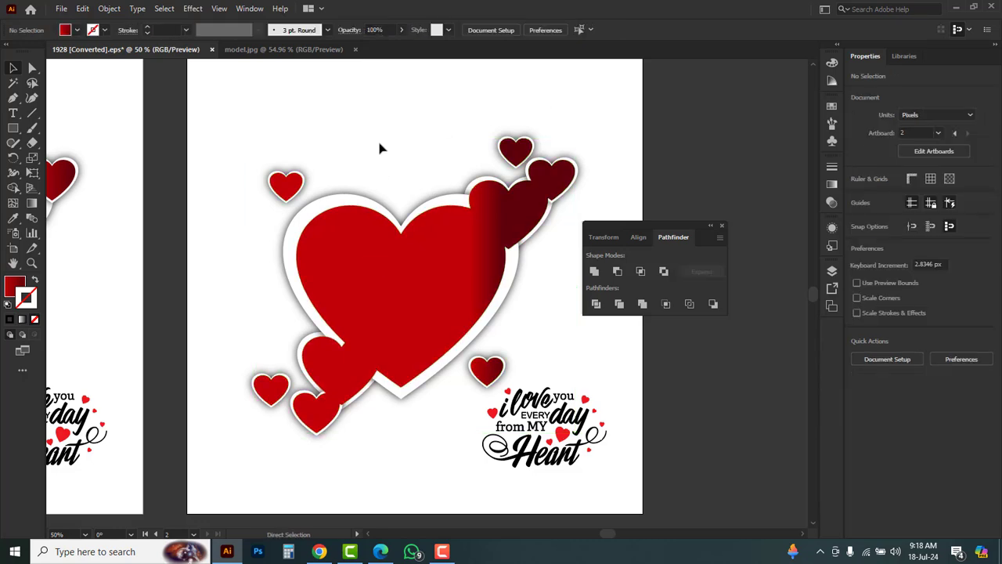
key("ctrl+v")
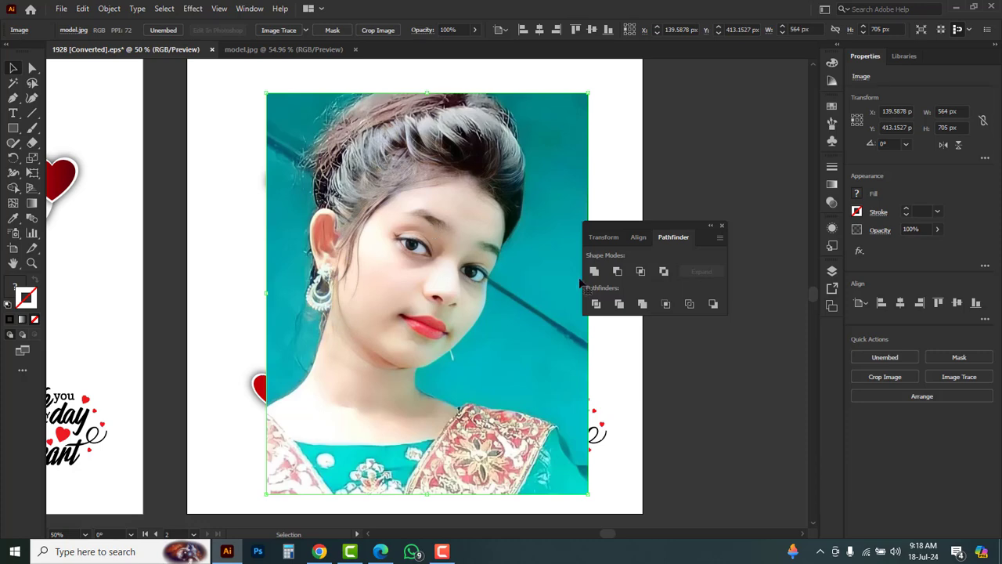
left_click(936, 229)
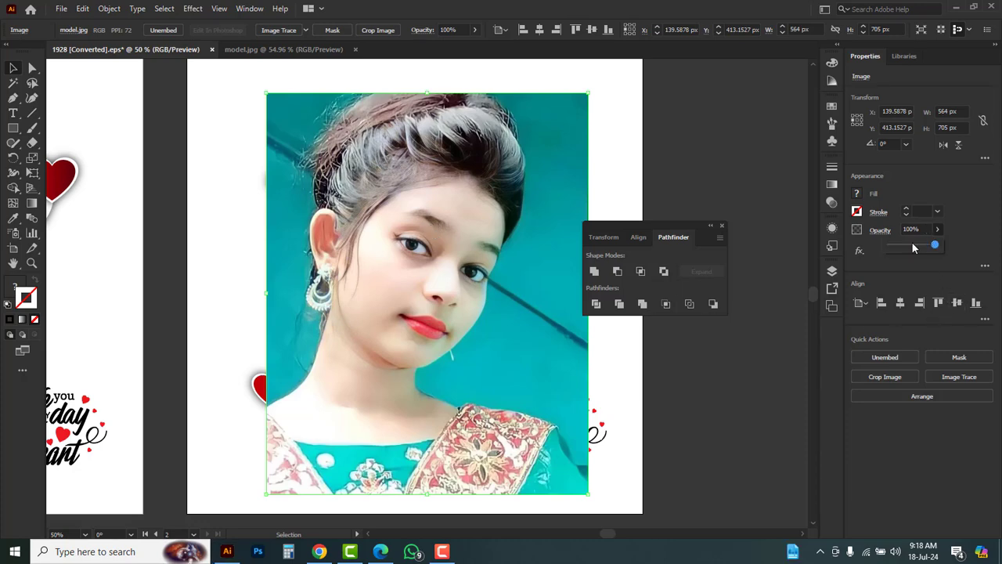
left_click(912, 246)
Enlarge the photo slightly to about 570 x 713 px and position it so it covers the united hearts.
left_click_drag(470, 128, 452, 129)
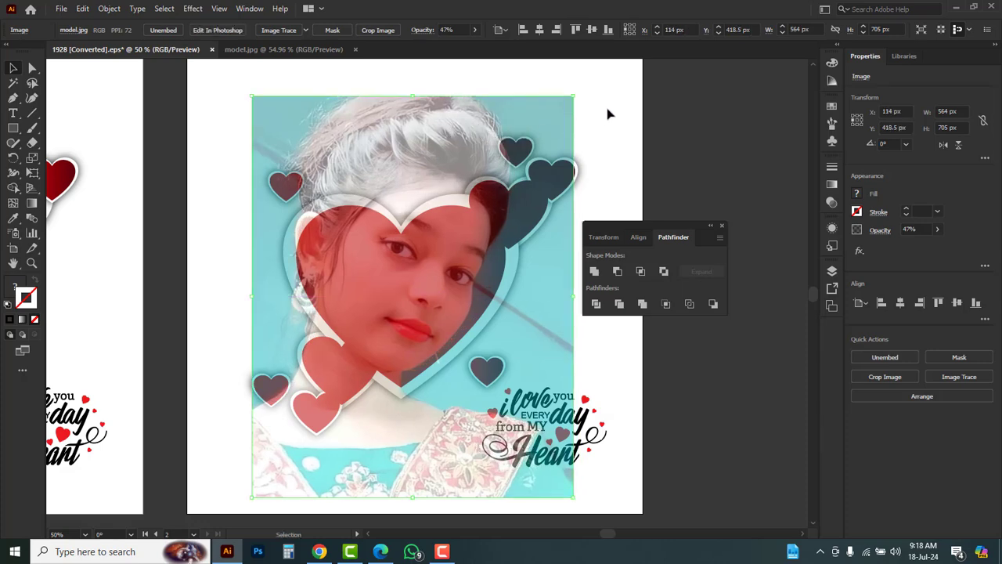
left_click_drag(575, 96, 578, 93)
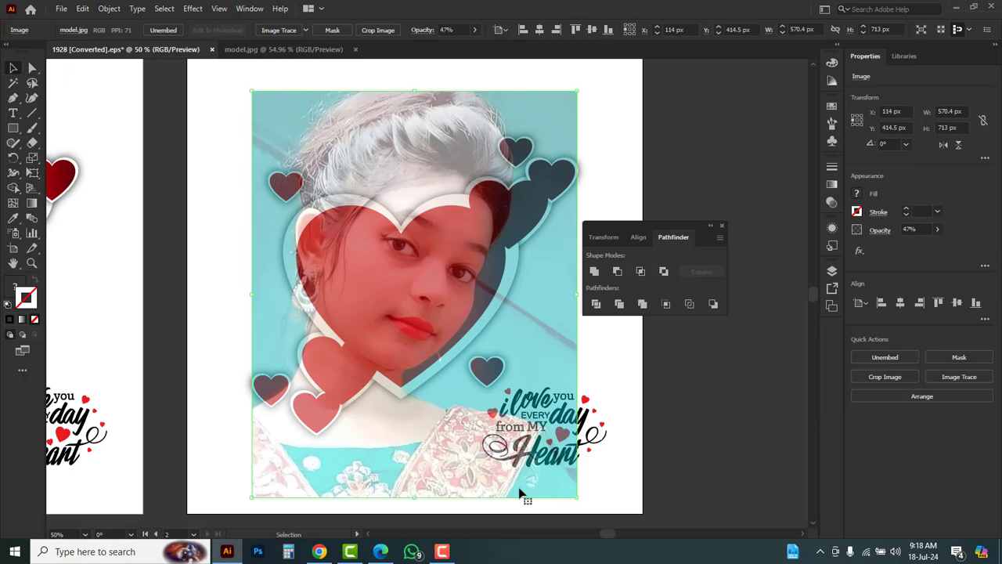
mouse_move(465, 485)
left_mouse_down()
mouse_move(463, 476)
mouse_move(463, 490)
left_mouse_up()
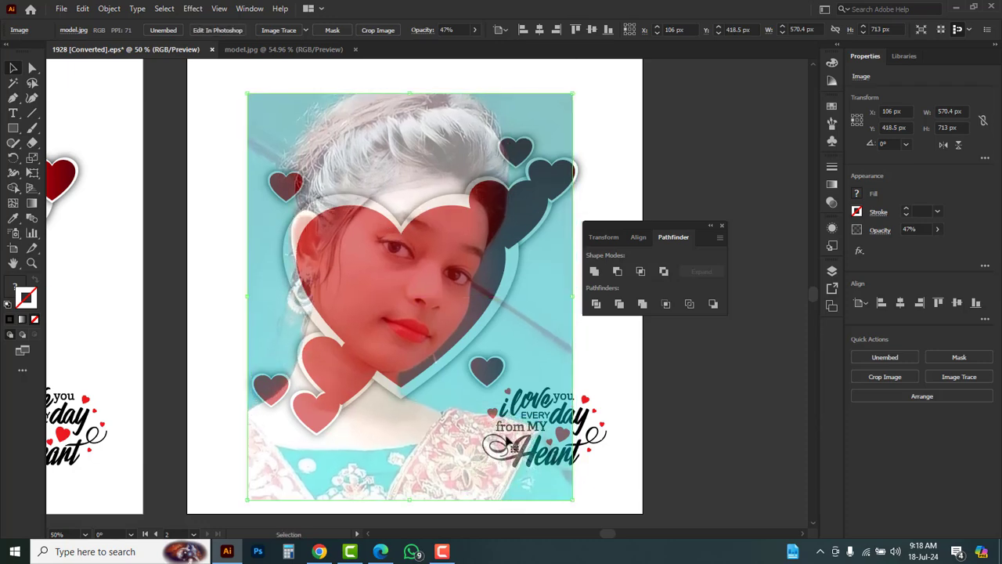
left_click_drag(574, 507, 574, 506)
key("ctrl+z")
left_click_drag(537, 333, 540, 329)
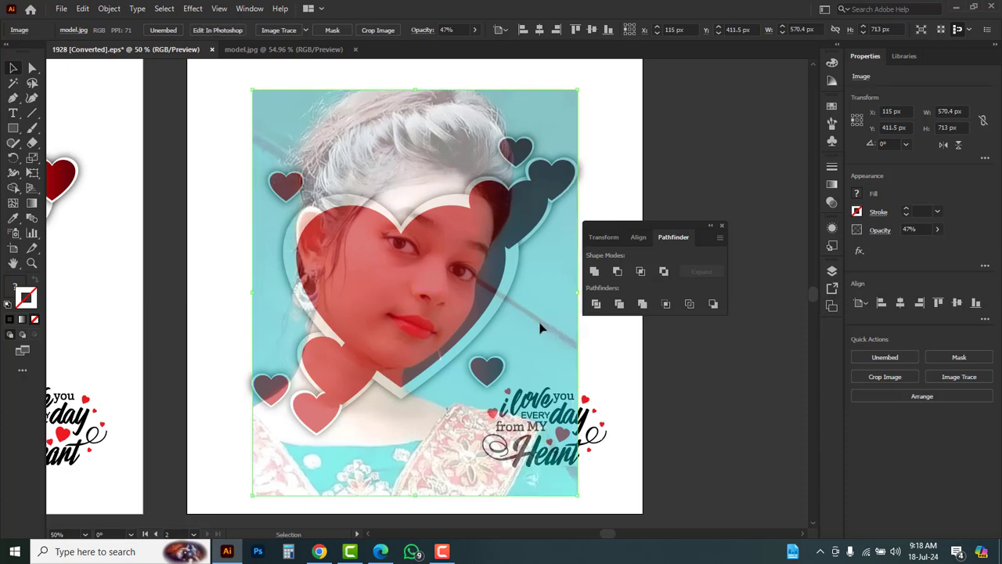
Set the photo's opacity back to 100% and deselect it.
left_click(937, 229)
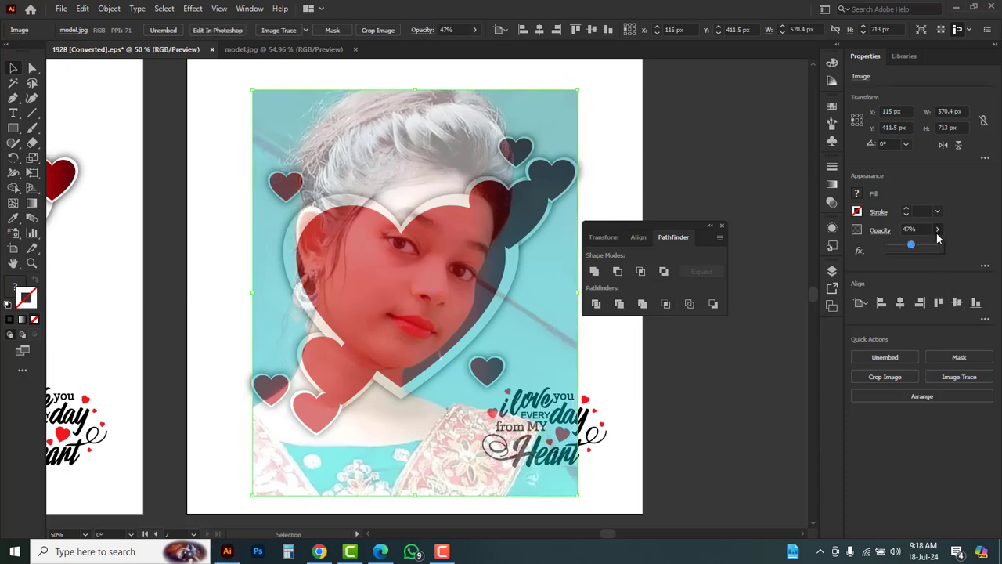
left_click_drag(915, 243, 963, 250)
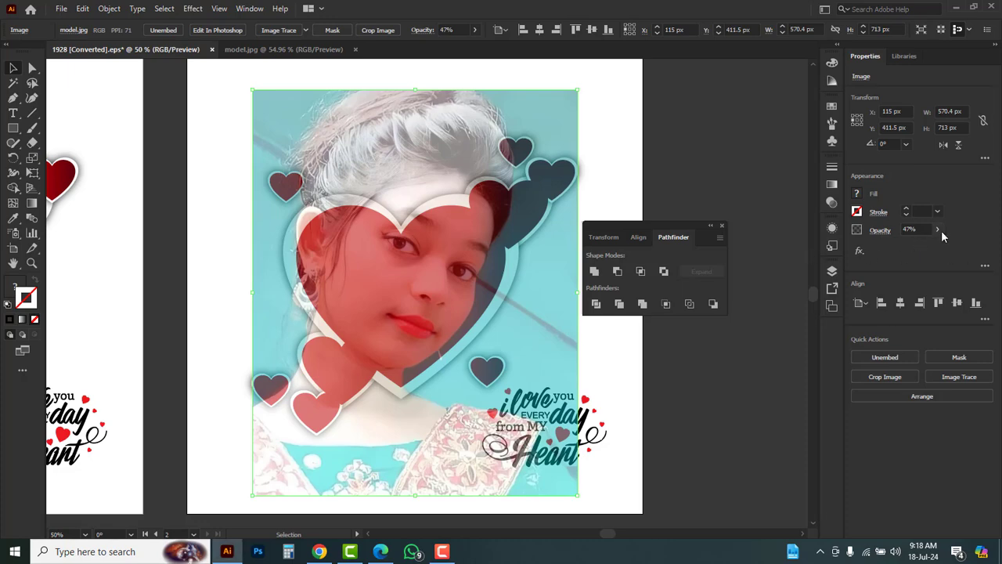
left_click(936, 230)
left_click_drag(962, 251, 962, 251)
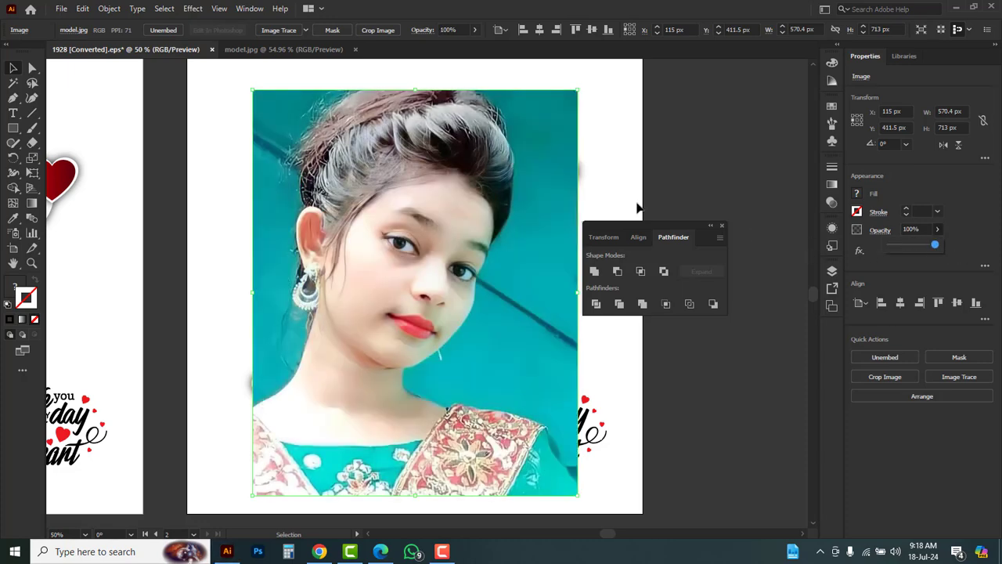
left_click(621, 189)
left_click(621, 189)
Use the outline view to select the heart compound shape hidden behind the photo, and bring it to the front.
key("ctrl+y")
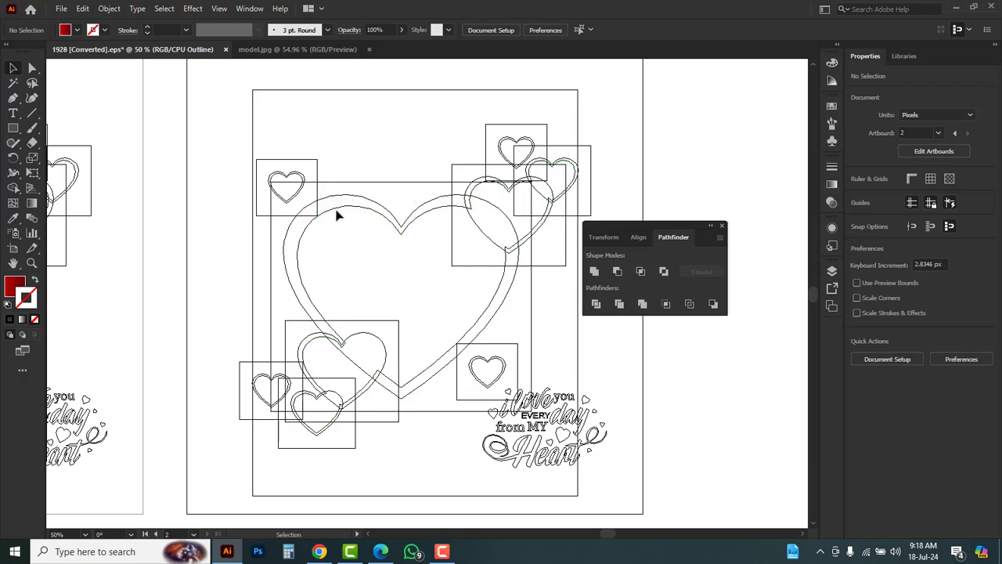
left_click(344, 218)
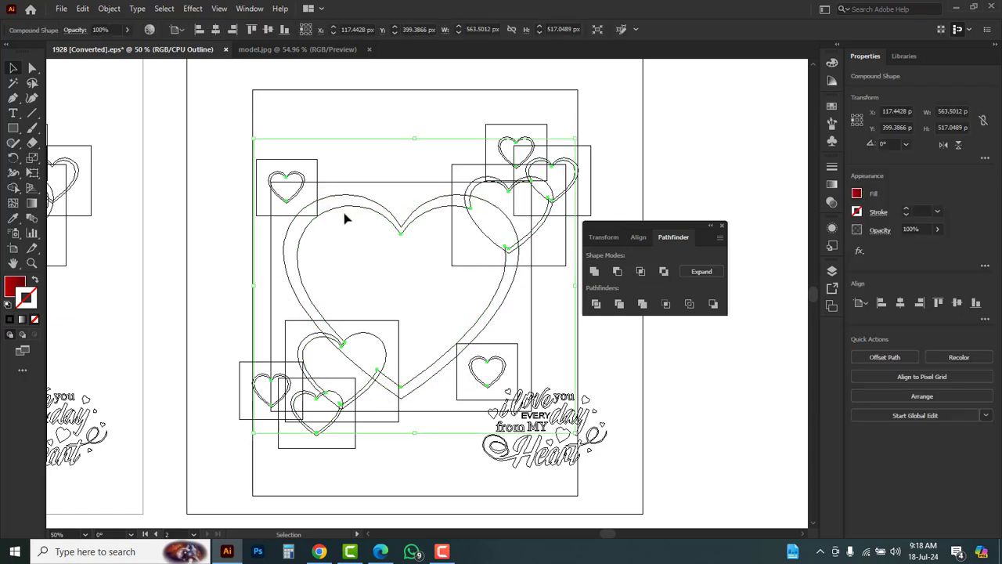
key("ctrl+y")
right_click(352, 229)
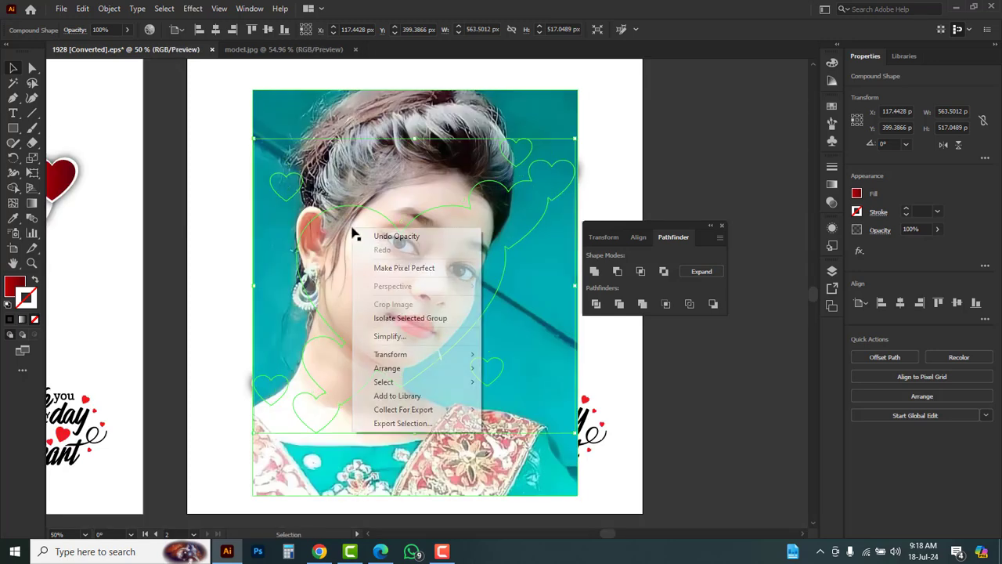
mouse_move(402, 367)
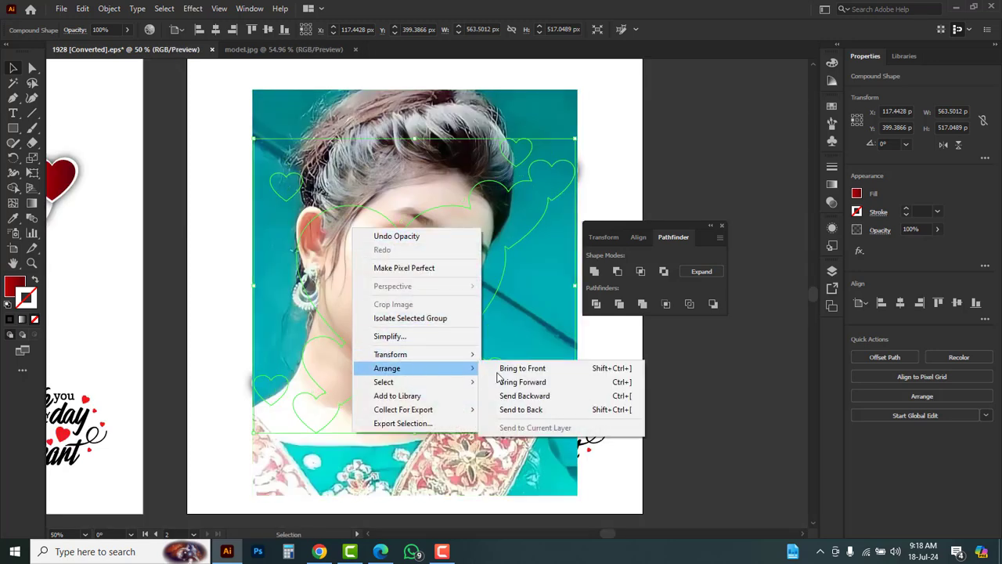
left_click(521, 370)
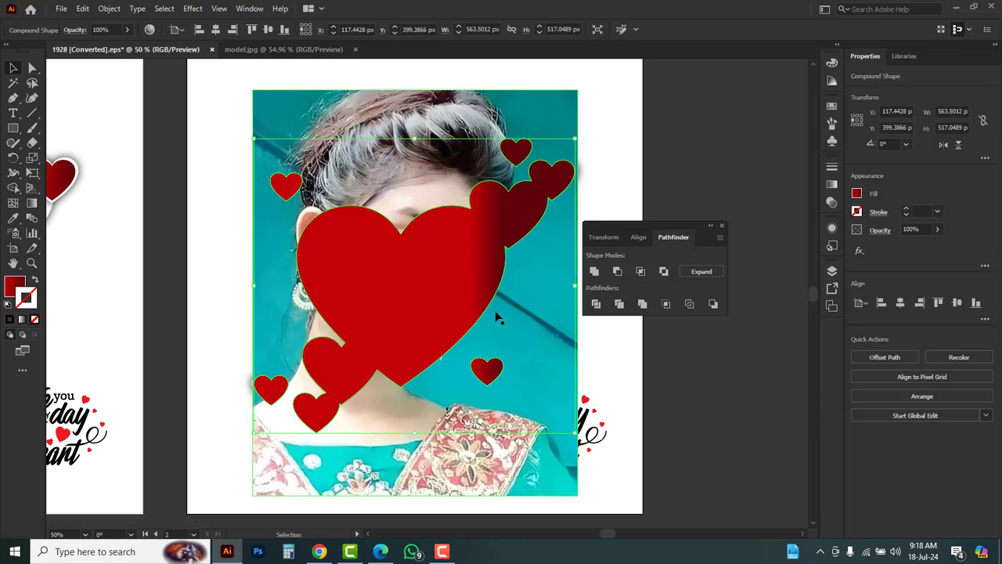
Clip the photo inside the heart compound shape with a clipping mask and deselect the result.
left_click(367, 115, "shift")
right_click(366, 115)
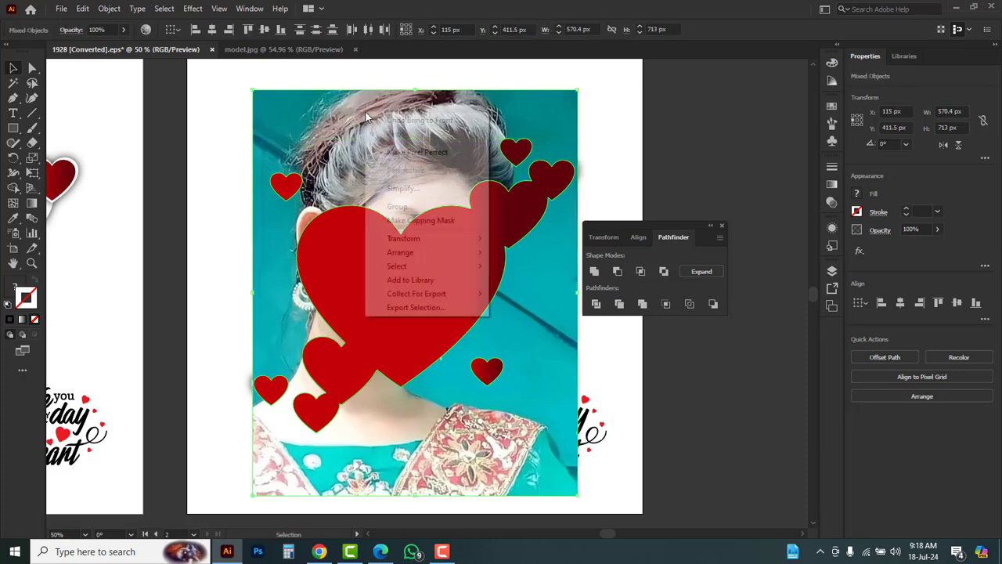
left_click(408, 223)
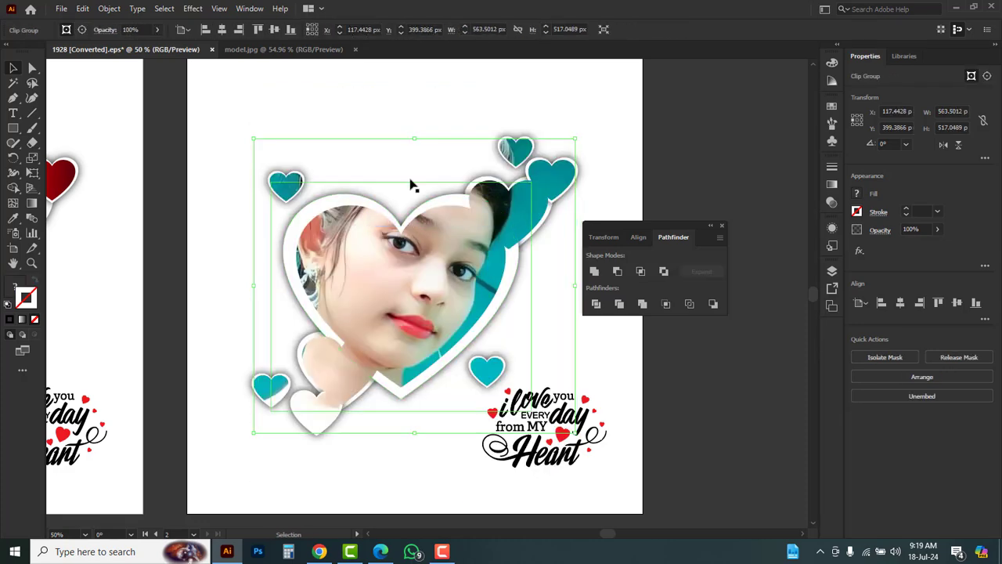
left_click(391, 108)
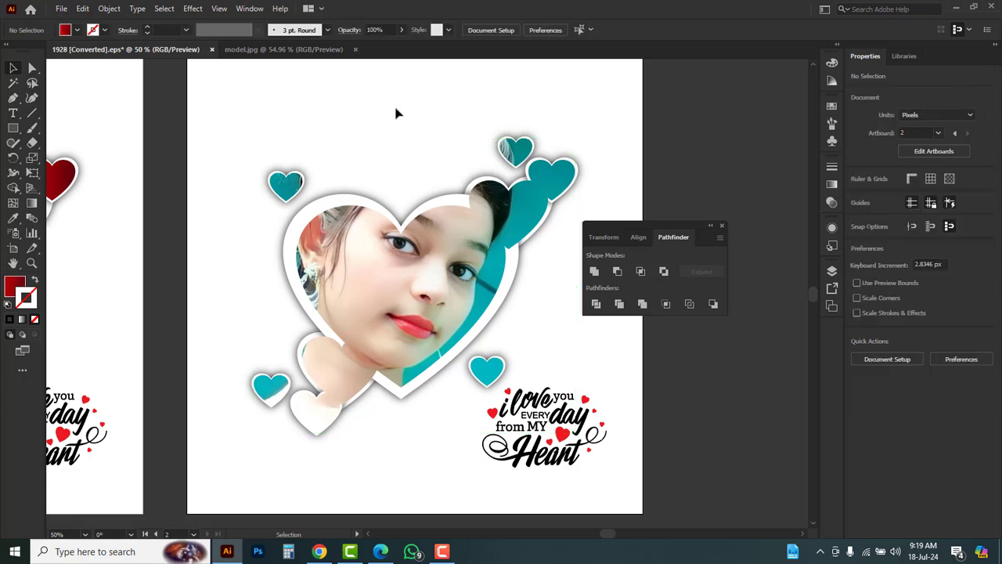
Shift only the photo slightly down inside the clipping mask on the second artboard.
left_click(32, 69)
left_click(381, 280)
mouse_move(428, 295)
left_mouse_down()
mouse_move(419, 302)
mouse_move(427, 344)
mouse_move(451, 333)
mouse_move(324, 331)
mouse_move(436, 325)
mouse_move(454, 340)
mouse_move(412, 323)
mouse_move(425, 348)
mouse_move(425, 303)
left_mouse_up()
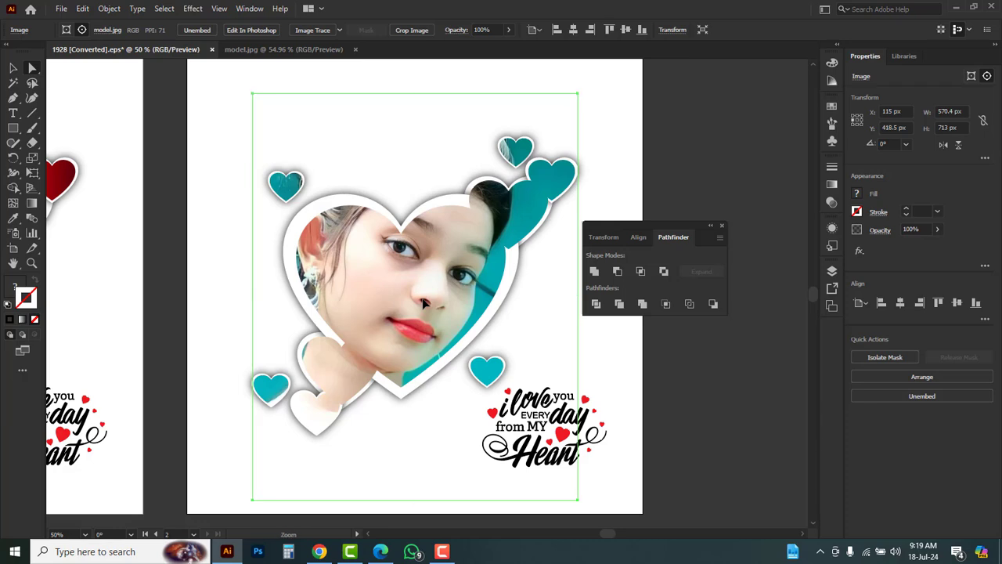
Close the floating Pathfinder panel and deselect the photo, with both artboards in view.
left_click(406, 301, "ctrl+alt")
left_click_drag(389, 333, 465, 341)
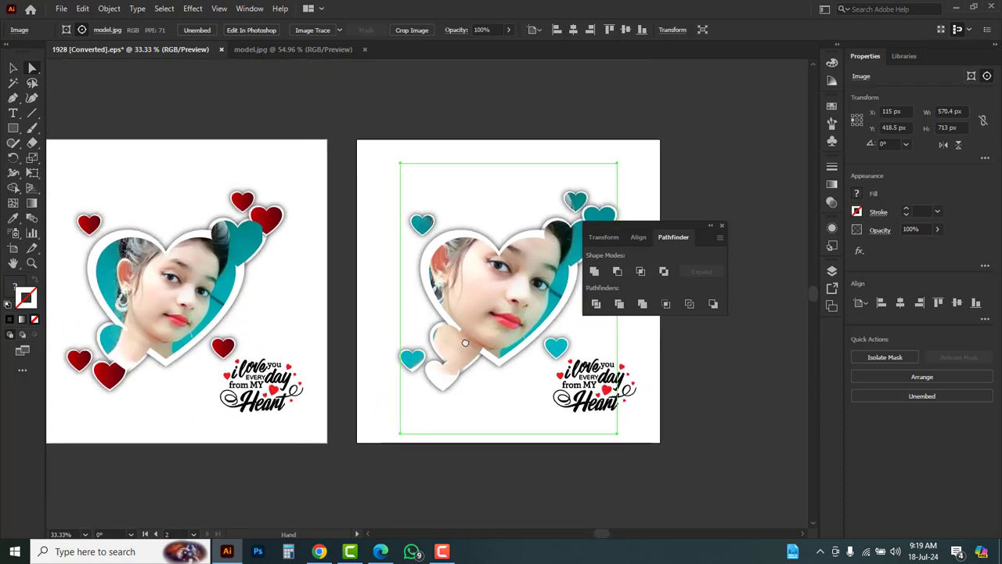
left_click(13, 70)
left_click_drag(166, 429, 205, 439)
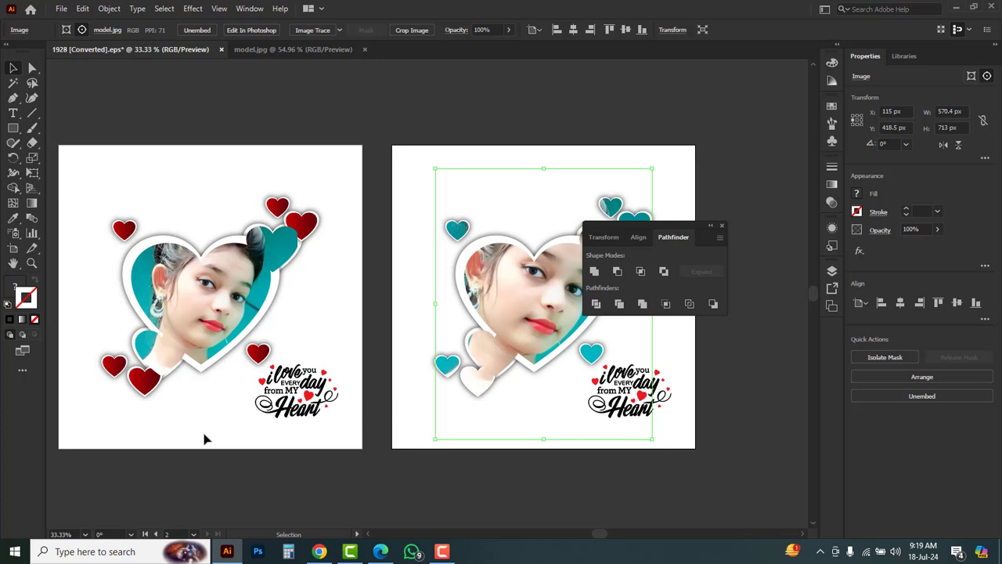
left_click(721, 225)
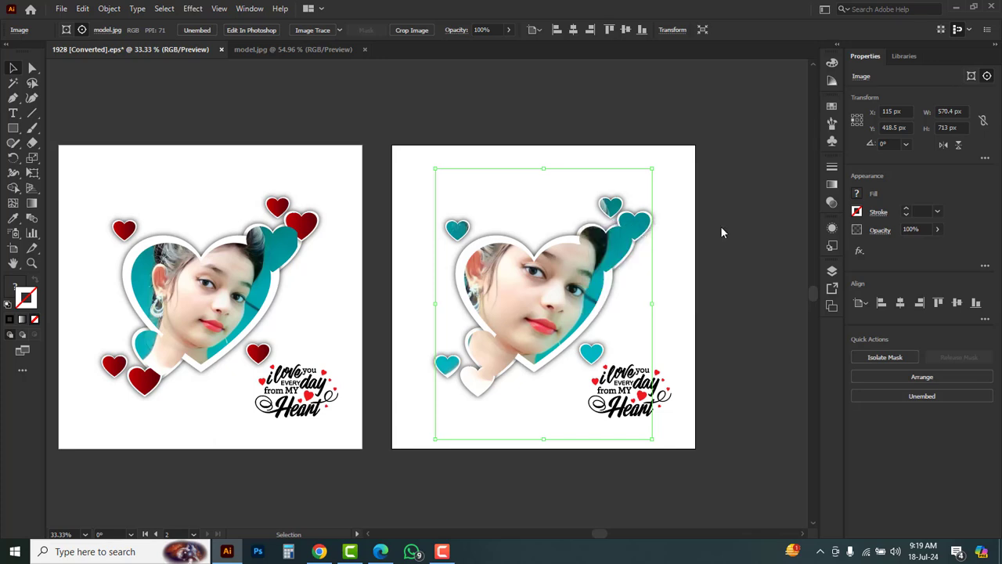
left_click(378, 433)
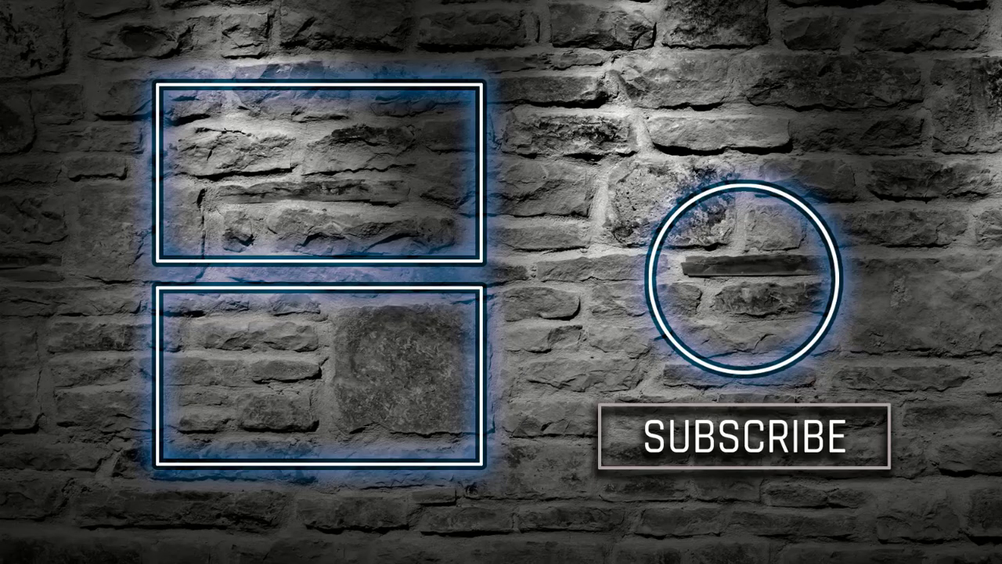